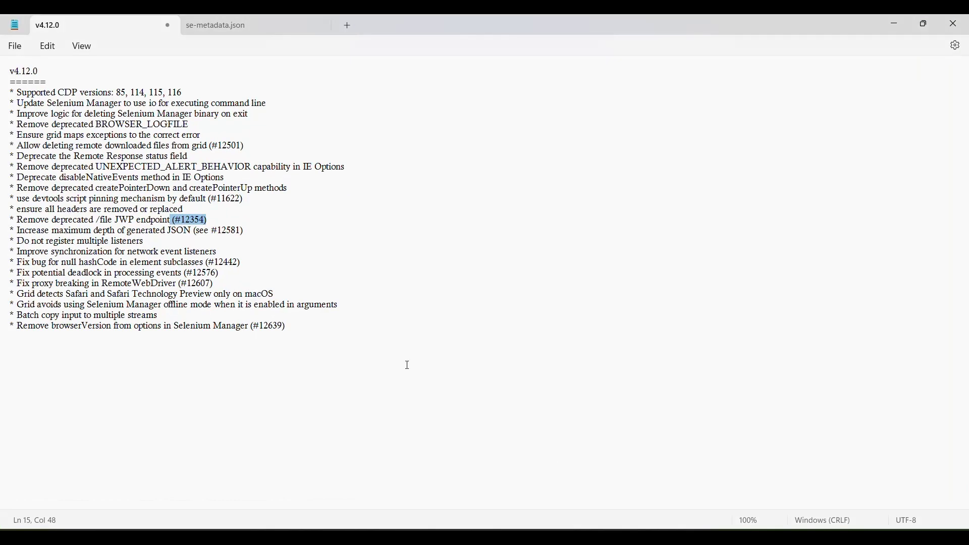
Point out issue references #11622, #12354, #12581 and #12576 in the v4.12.0 release notes
{"action": "left_click", "coordinate": [274, 195]}
{"action": "left_click", "coordinate": [228, 198]}
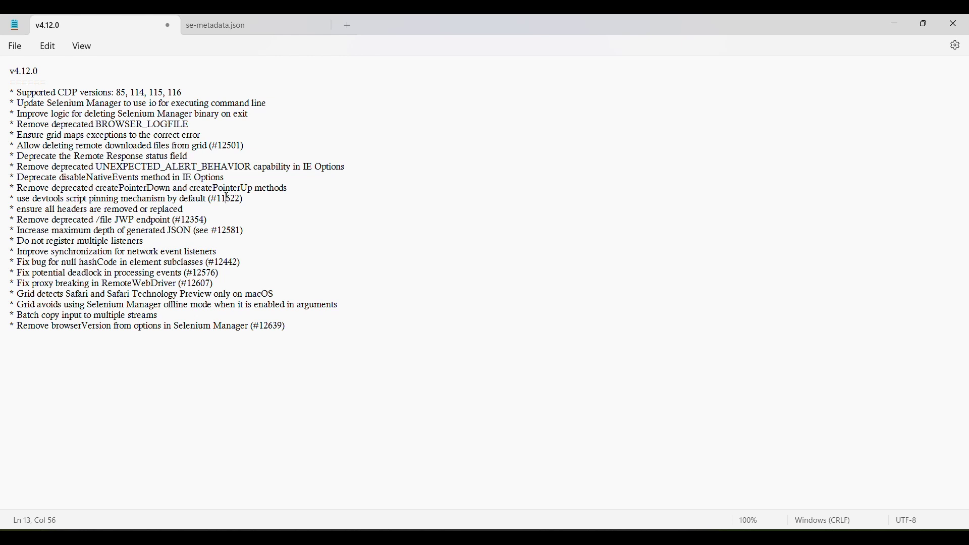
{"action": "left_click", "coordinate": [191, 221]}
{"action": "left_click", "coordinate": [231, 231]}
{"action": "left_click", "coordinate": [222, 268]}
Bring up the Selenium Manager docs and briefly highlight the Automated driver management heading
{"action": "key", "text": "alt+Tab"}
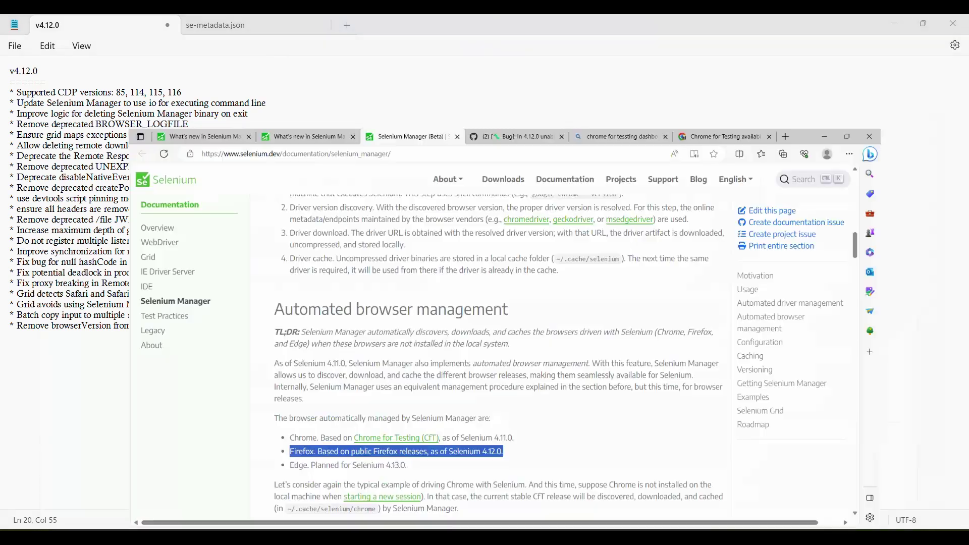
{"action": "scroll", "coordinate": [340, 305], "scroll_direction": "up", "scroll_amount": 15}
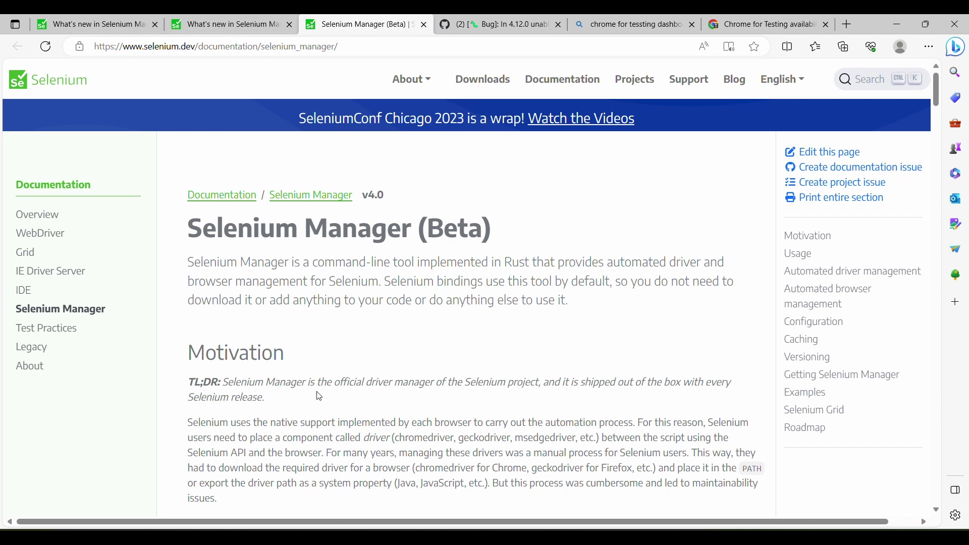
{"action": "scroll", "coordinate": [319, 398], "scroll_direction": "down", "scroll_amount": 1}
{"action": "scroll", "coordinate": [286, 335], "scroll_direction": "down", "scroll_amount": 3}
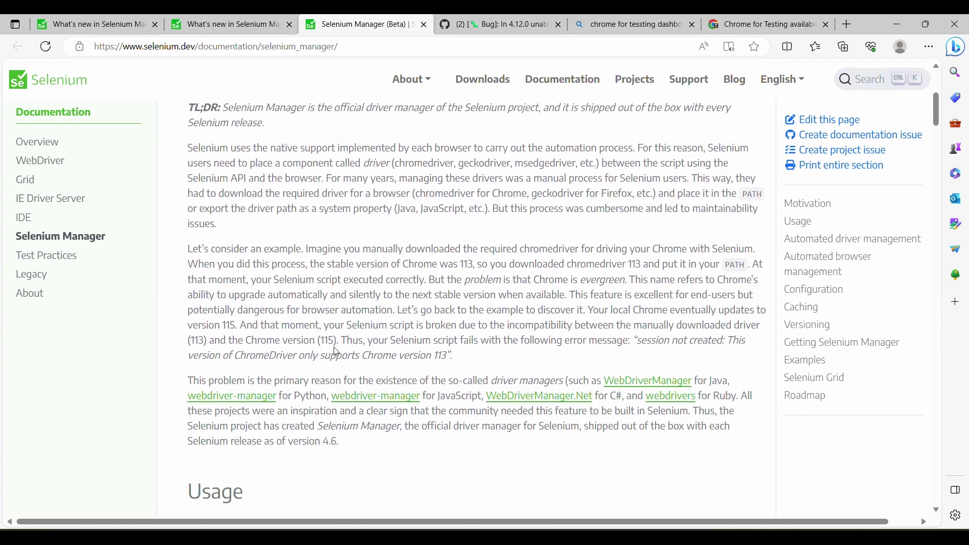
{"action": "scroll", "coordinate": [337, 351], "scroll_direction": "down", "scroll_amount": 4}
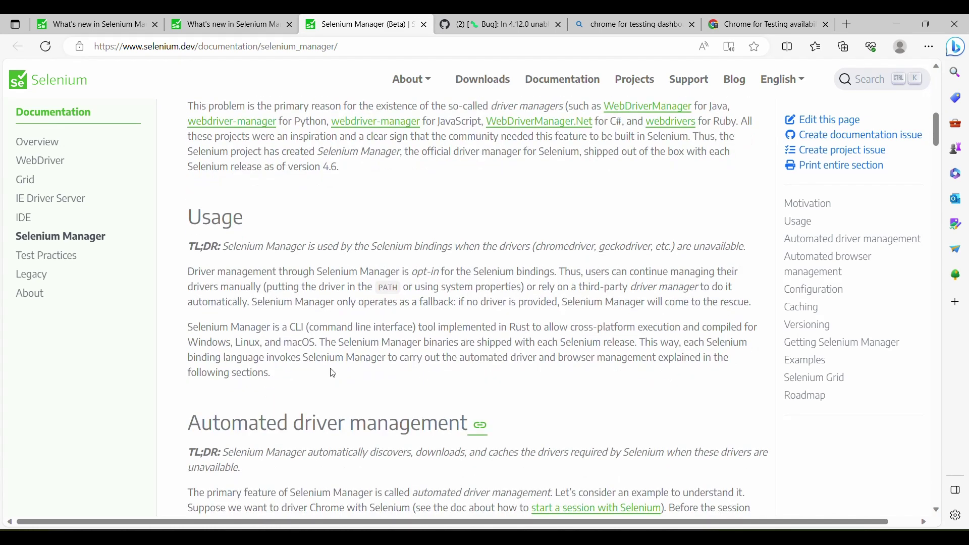
{"action": "scroll", "coordinate": [323, 404], "scroll_direction": "down", "scroll_amount": 1}
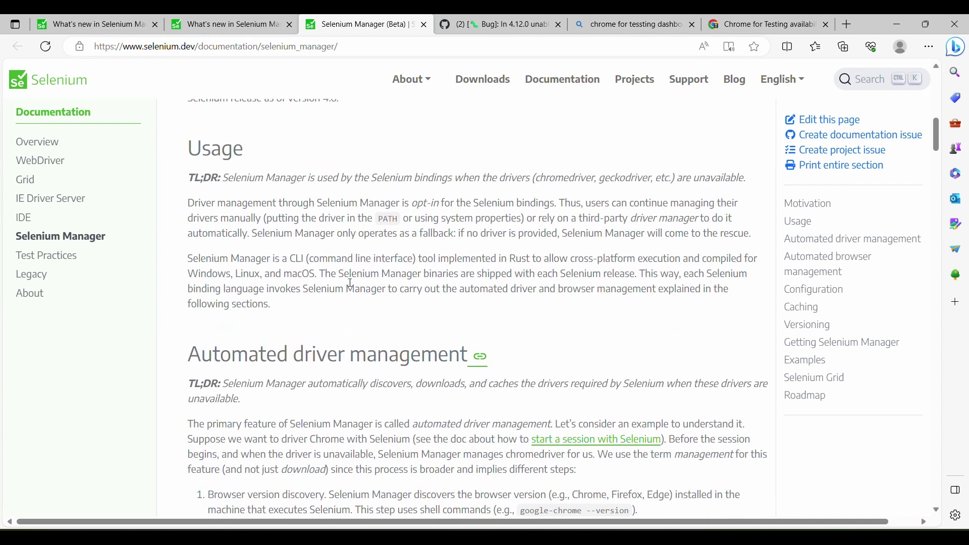
{"action": "scroll", "coordinate": [349, 283], "scroll_direction": "down", "scroll_amount": 1}
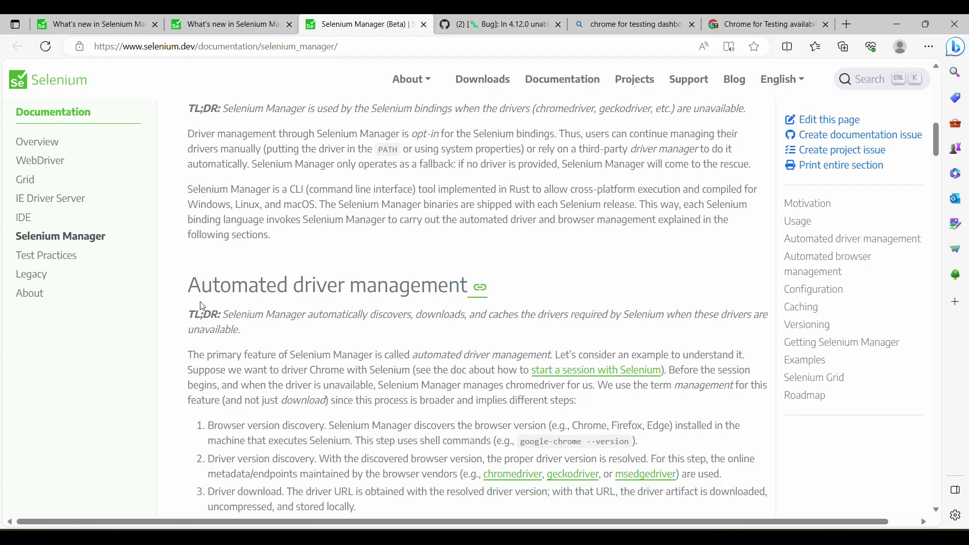
{"action": "left_click_drag", "start_coordinate": [188, 287], "coordinate": [468, 288]}
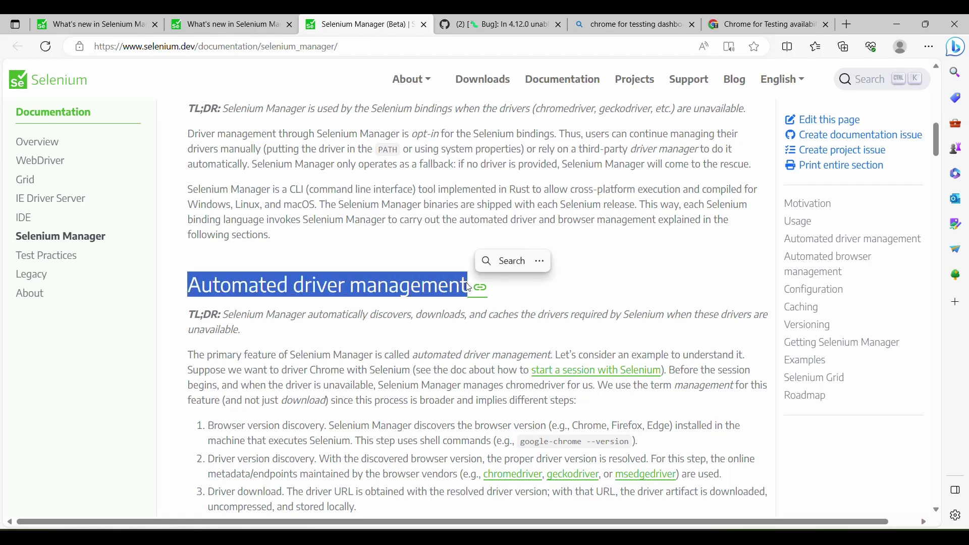
{"action": "left_click", "coordinate": [557, 296]}
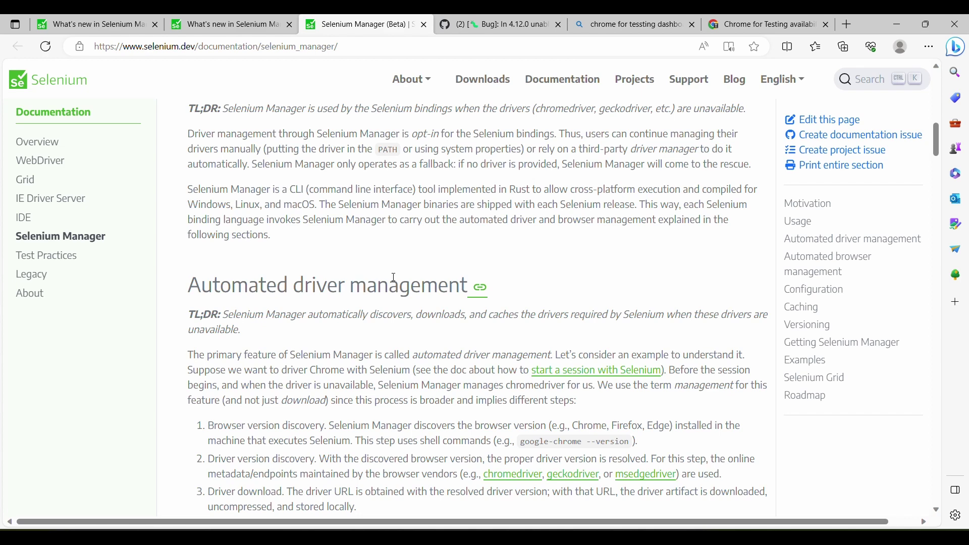
Scroll to show the four driver management steps, ending with drivers cached in ~/.cache/selenium
{"action": "scroll", "coordinate": [382, 329], "scroll_direction": "down", "scroll_amount": 1}
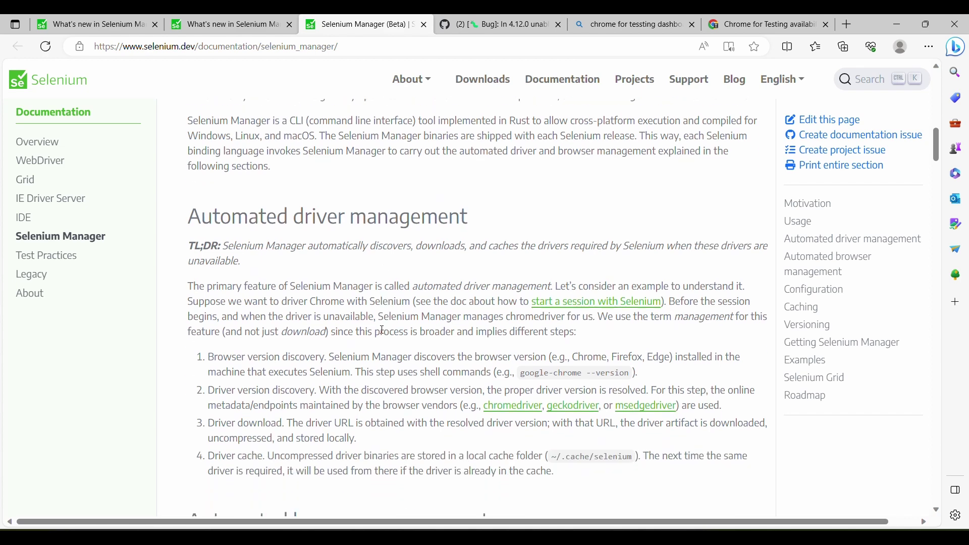
{"action": "scroll", "coordinate": [382, 329], "scroll_direction": "down", "scroll_amount": 1}
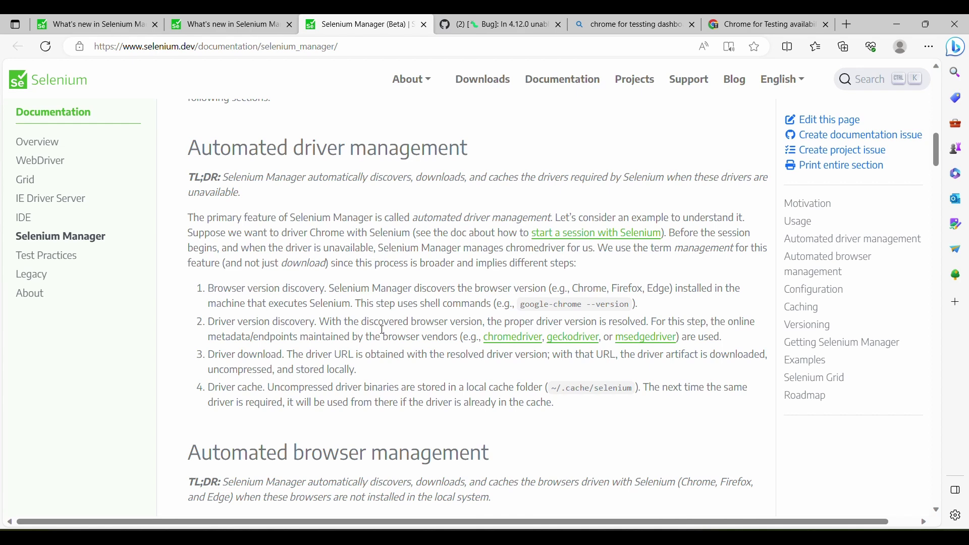
{"action": "scroll", "coordinate": [382, 329], "scroll_direction": "down", "scroll_amount": 1}
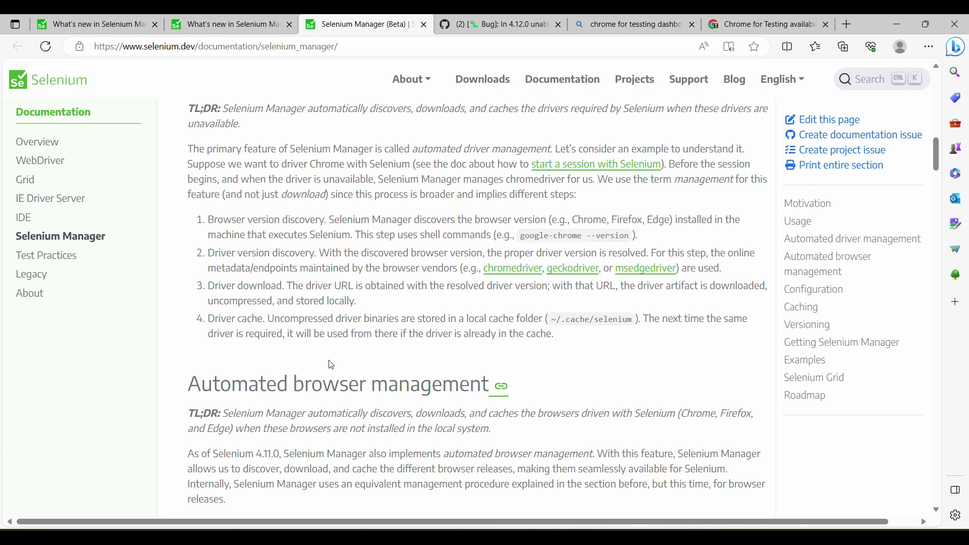
{"action": "scroll", "coordinate": [226, 305], "scroll_direction": "up", "scroll_amount": 2}
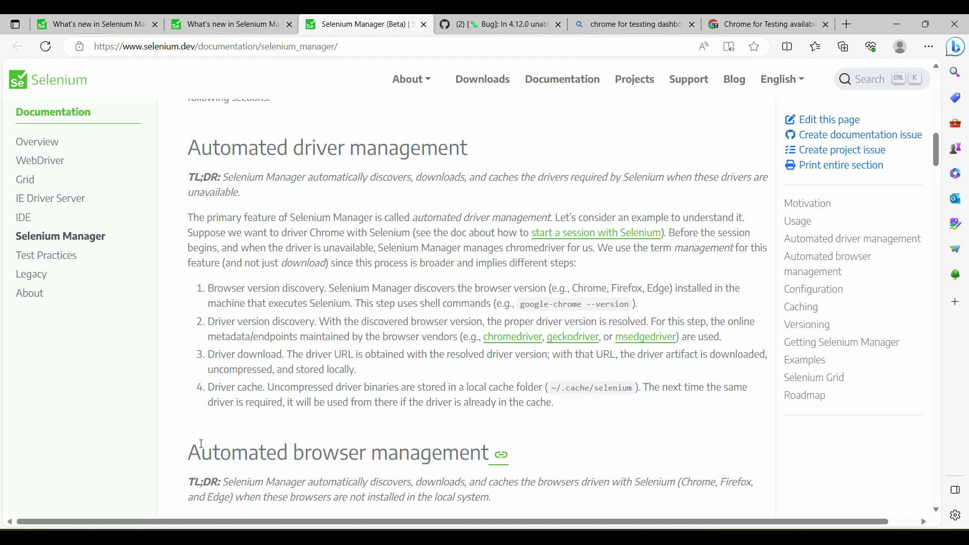
{"action": "scroll", "coordinate": [344, 401], "scroll_direction": "down", "scroll_amount": 2}
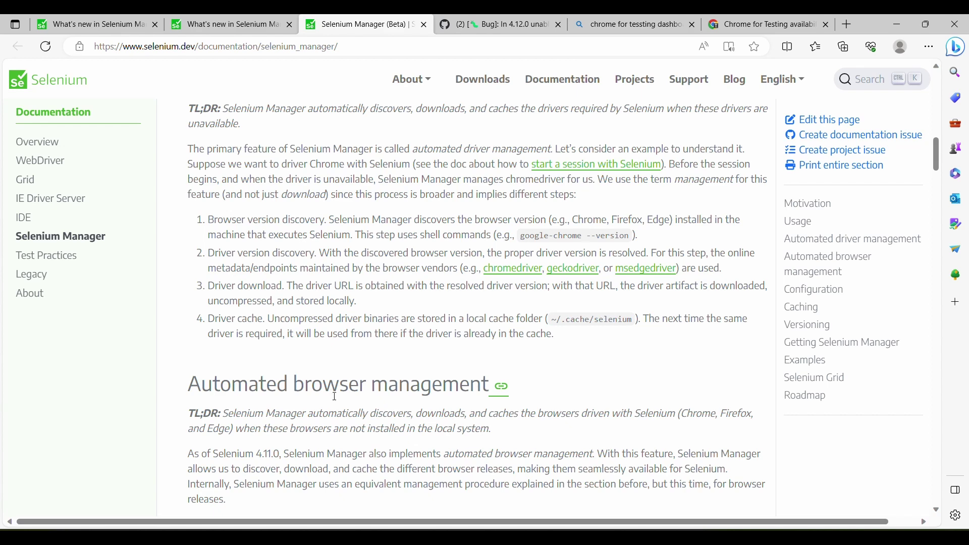
{"action": "left_click", "coordinate": [778, 26]}
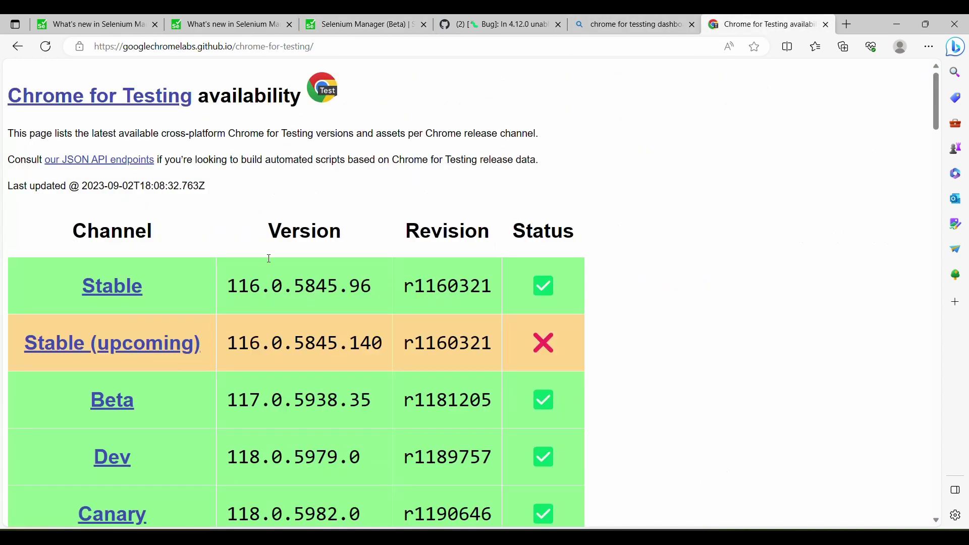
{"action": "scroll", "coordinate": [168, 347], "scroll_direction": "down", "scroll_amount": 1}
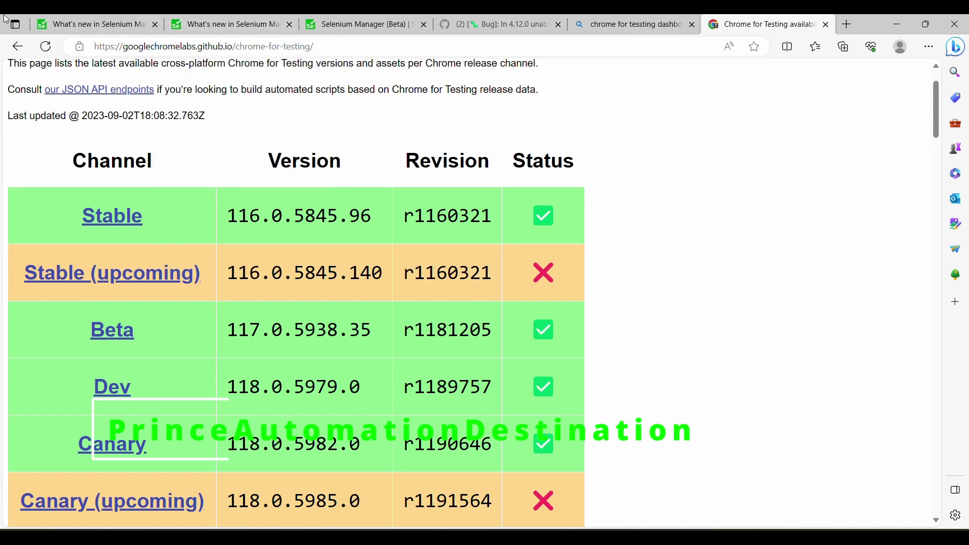
{"action": "left_click", "coordinate": [337, 25]}
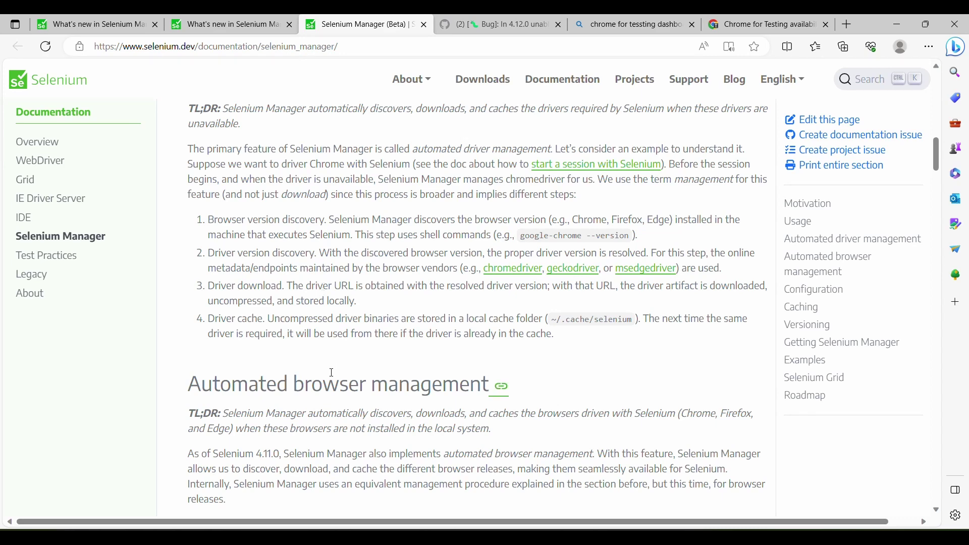
Highlight the Automated browser management heading and its Chrome, Firefox and Edge browser list
{"action": "scroll", "coordinate": [331, 373], "scroll_direction": "down", "scroll_amount": 2}
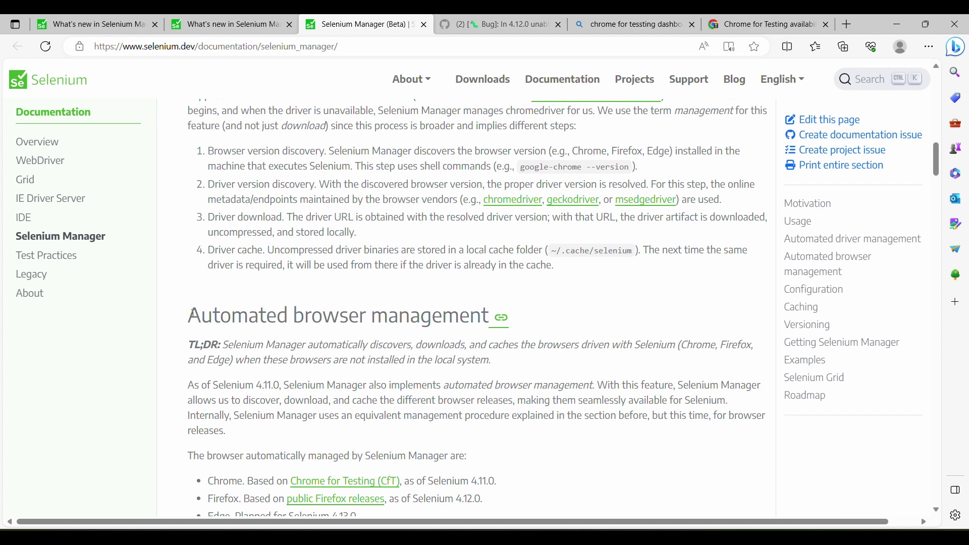
{"action": "left_click_drag", "start_coordinate": [193, 313], "coordinate": [489, 309]}
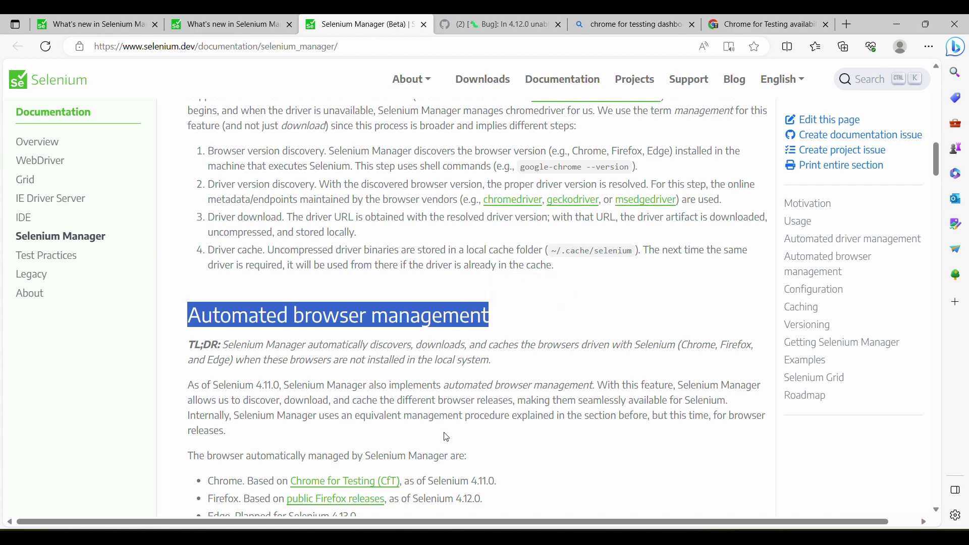
{"action": "scroll", "coordinate": [438, 430], "scroll_direction": "down", "scroll_amount": 2}
{"action": "left_click_drag", "start_coordinate": [504, 410], "coordinate": [207, 425]}
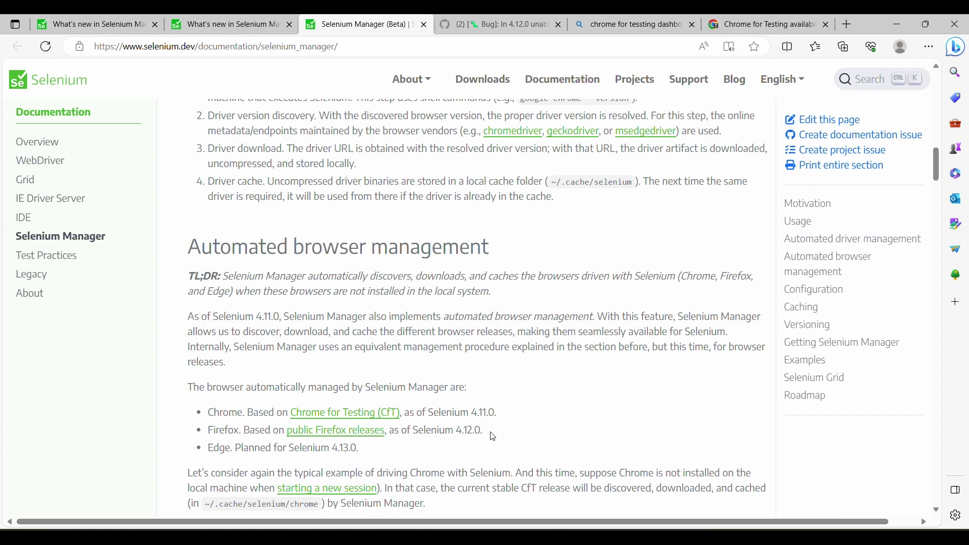
Scroll past the browserVersion and stable/beta/dev/canary label paragraphs to the Configuration heading
{"action": "scroll", "coordinate": [446, 434], "scroll_direction": "down", "scroll_amount": 4}
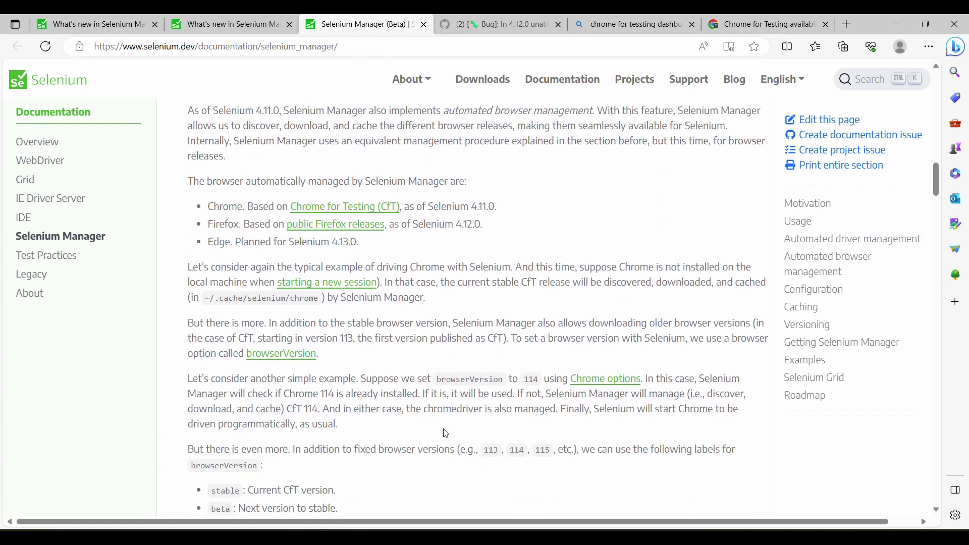
{"action": "scroll", "coordinate": [426, 407], "scroll_direction": "down", "scroll_amount": 3}
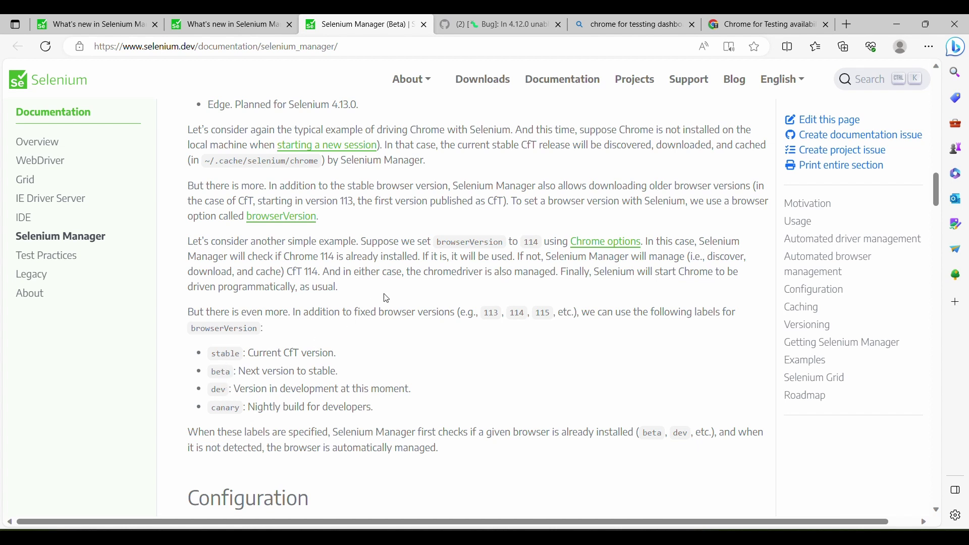
{"action": "scroll", "coordinate": [346, 370], "scroll_direction": "up", "scroll_amount": 1}
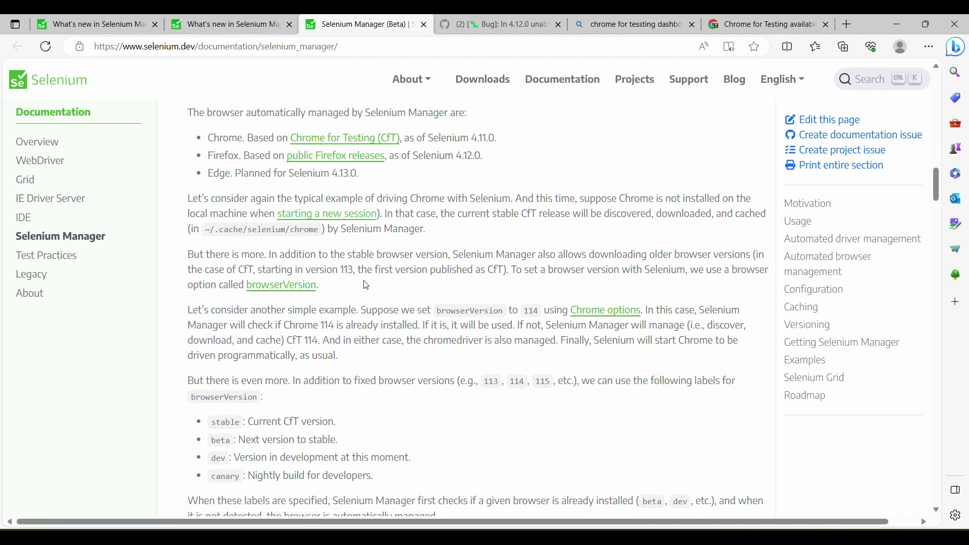
{"action": "scroll", "coordinate": [363, 281], "scroll_direction": "down", "scroll_amount": 5}
Scroll to the Caching section about ~/.cache/selenium, then bring up the selenium cache folder
{"action": "scroll", "coordinate": [334, 310], "scroll_direction": "down", "scroll_amount": 1}
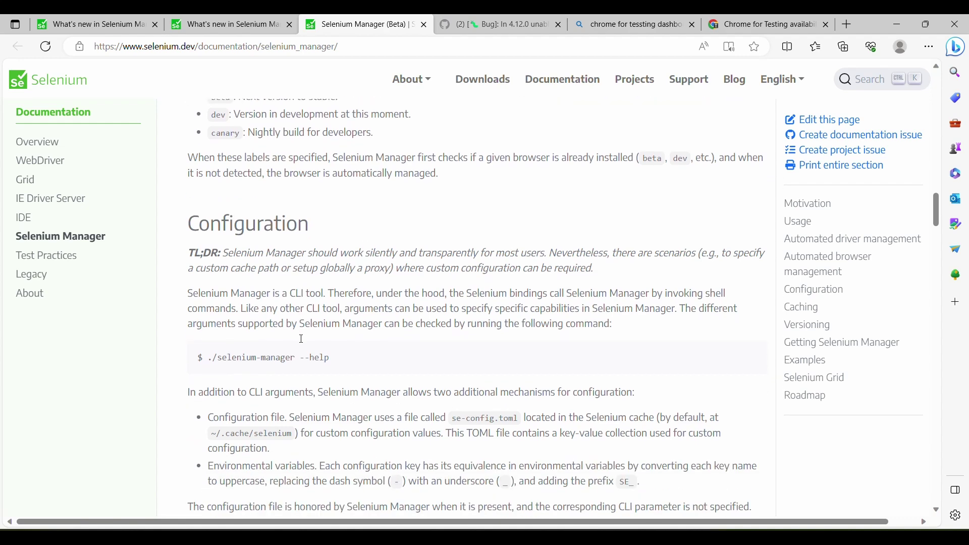
{"action": "scroll", "coordinate": [248, 371], "scroll_direction": "down", "scroll_amount": 1}
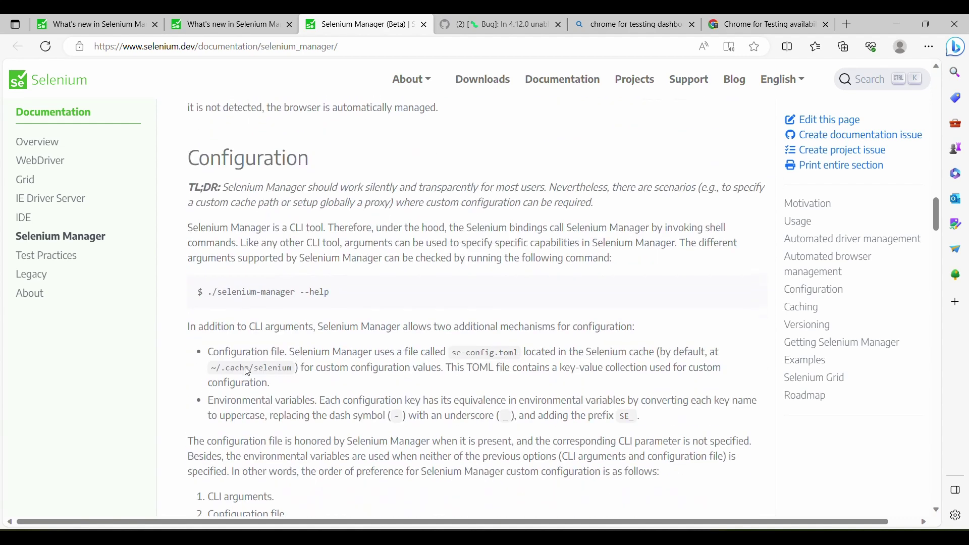
{"action": "scroll", "coordinate": [247, 369], "scroll_direction": "down", "scroll_amount": 1}
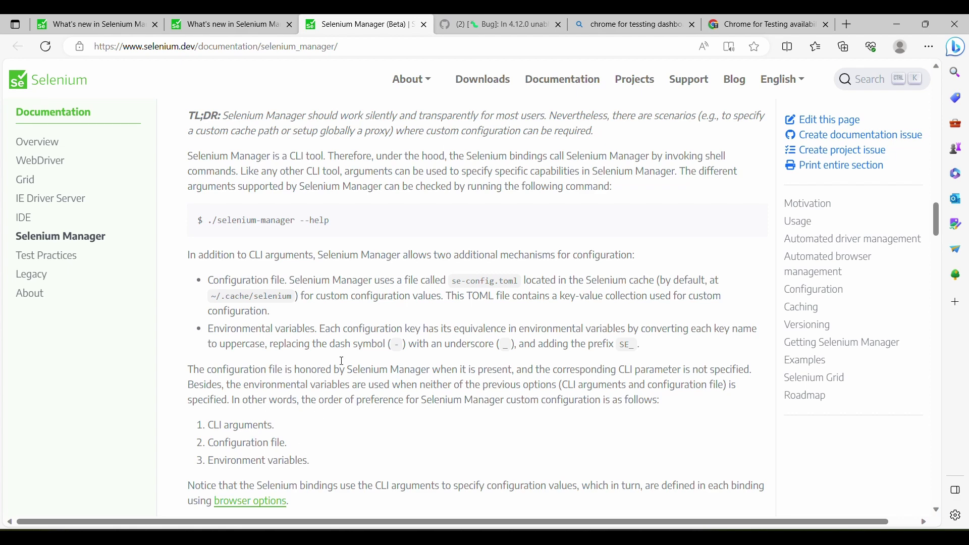
{"action": "scroll", "coordinate": [304, 362], "scroll_direction": "down", "scroll_amount": 2}
{"action": "scroll", "coordinate": [305, 362], "scroll_direction": "down", "scroll_amount": 4}
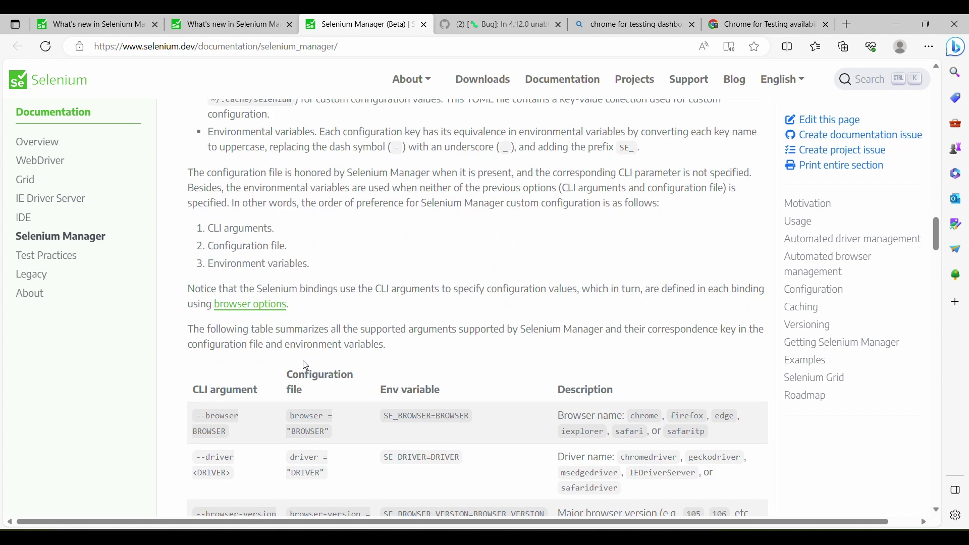
{"action": "scroll", "coordinate": [305, 362], "scroll_direction": "down", "scroll_amount": 9}
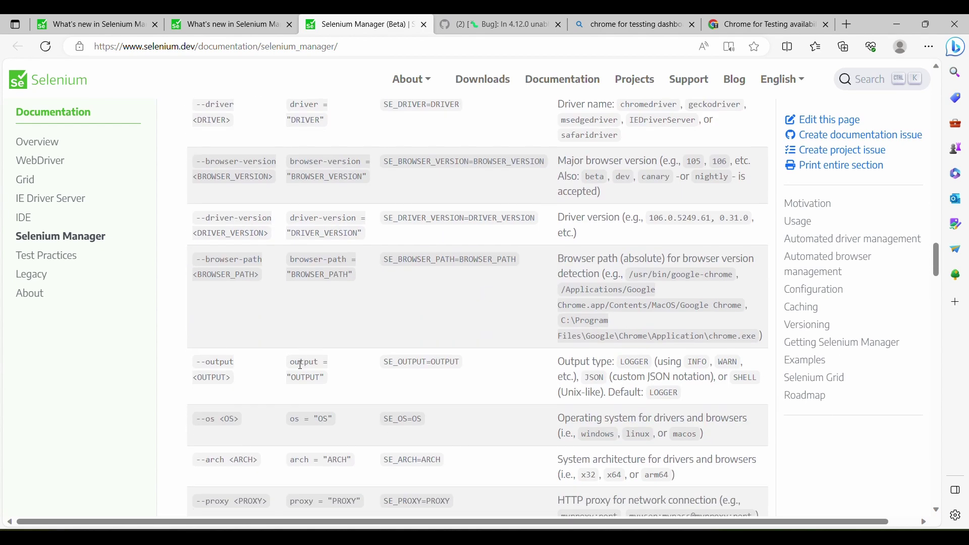
{"action": "scroll", "coordinate": [265, 413], "scroll_direction": "down", "scroll_amount": 5}
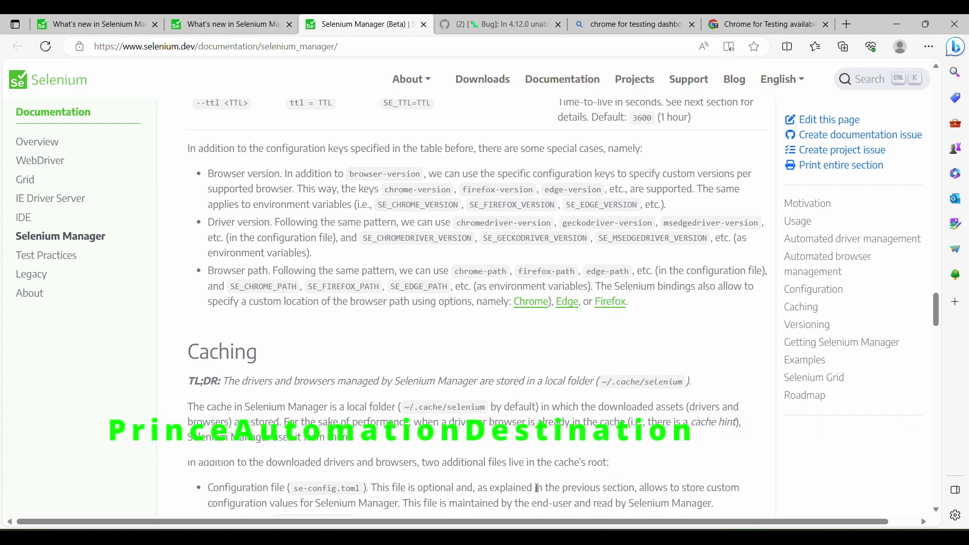
{"action": "mouse_move", "coordinate": [527, 538]}
{"action": "left_click", "coordinate": [391, 482]}
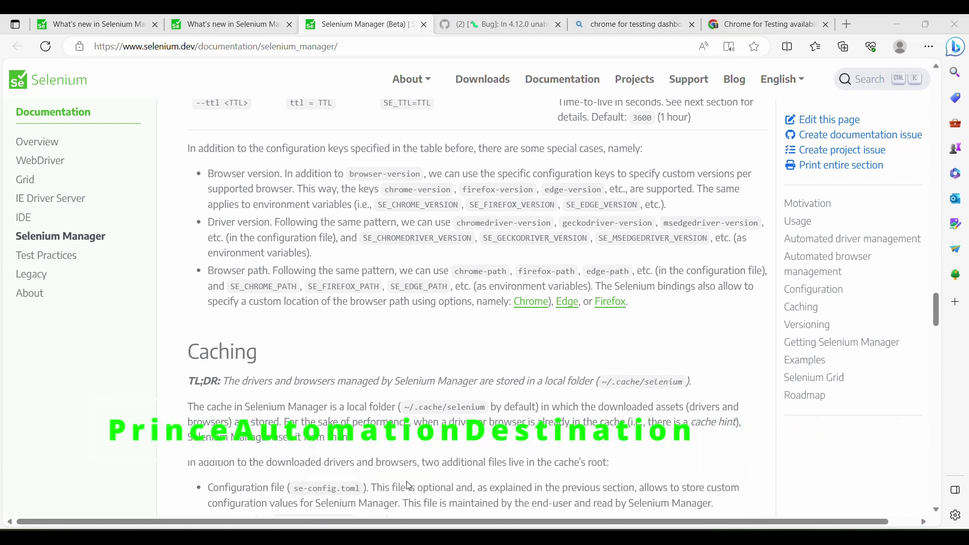
Reveal the empty .cache\selenium folder's full path, then return to the IntelliJ project
{"action": "left_click", "coordinate": [384, 92]}
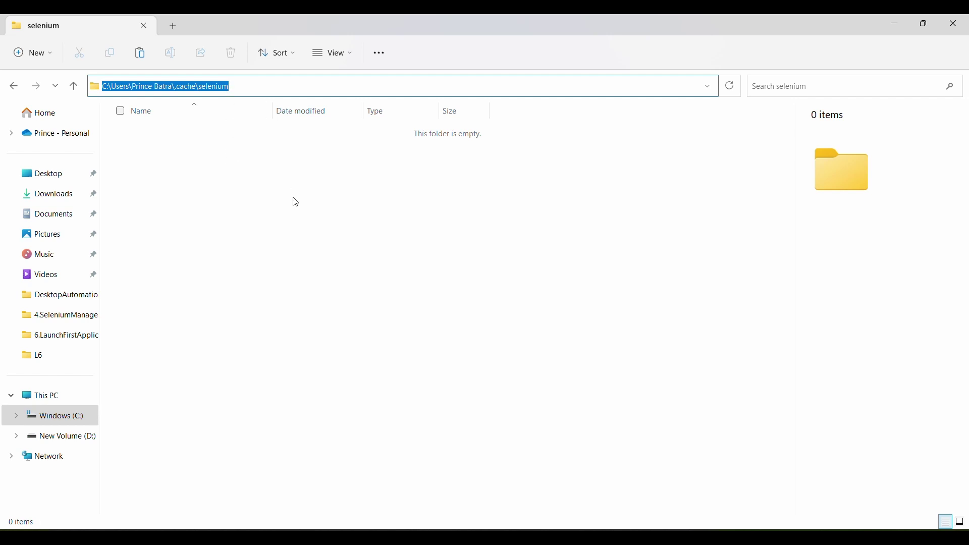
{"action": "left_click", "coordinate": [484, 529]}
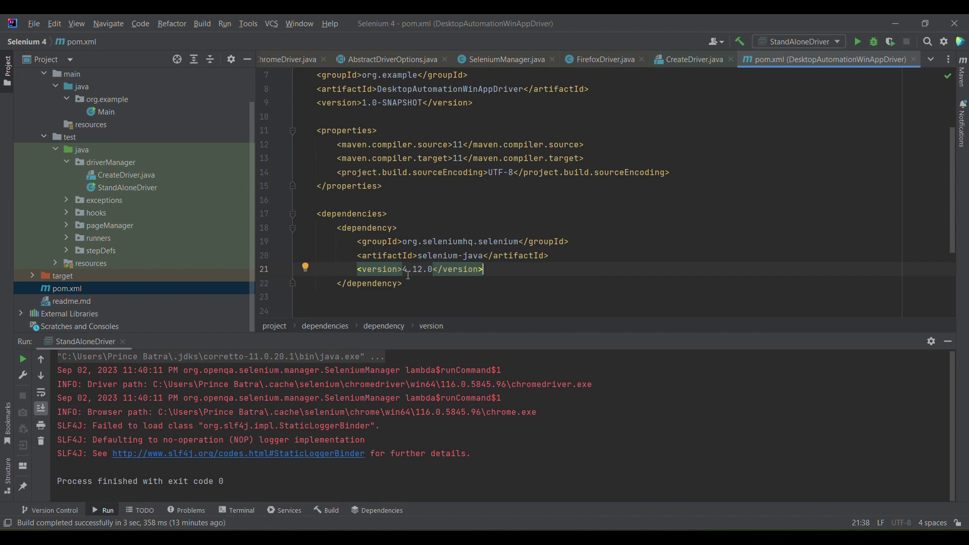
Open StandAloneDriver.java and highlight its new ChromeDriver() line
{"action": "mouse_move", "coordinate": [408, 275]}
{"action": "double_click", "coordinate": [107, 187]}
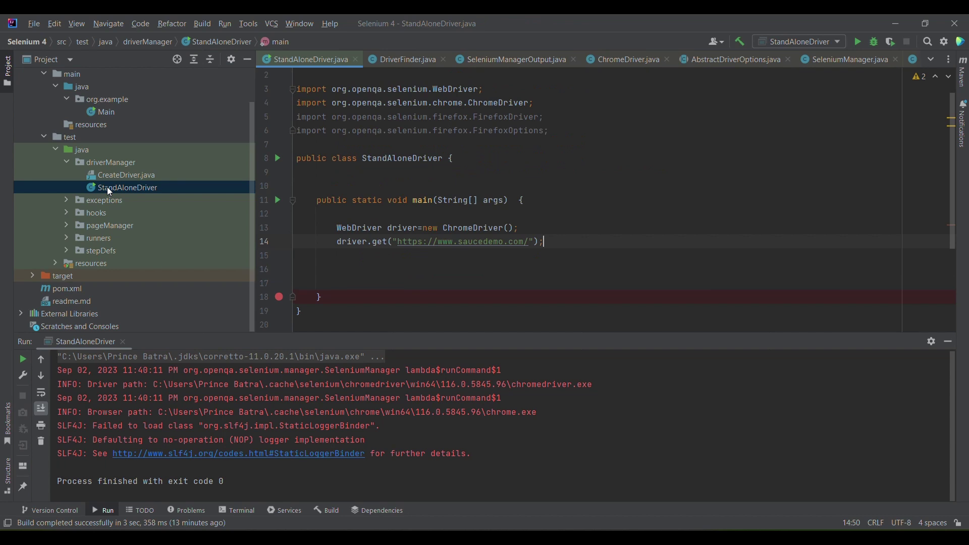
{"action": "left_click_drag", "start_coordinate": [327, 228], "coordinate": [552, 221]}
{"action": "left_click", "coordinate": [552, 221]}
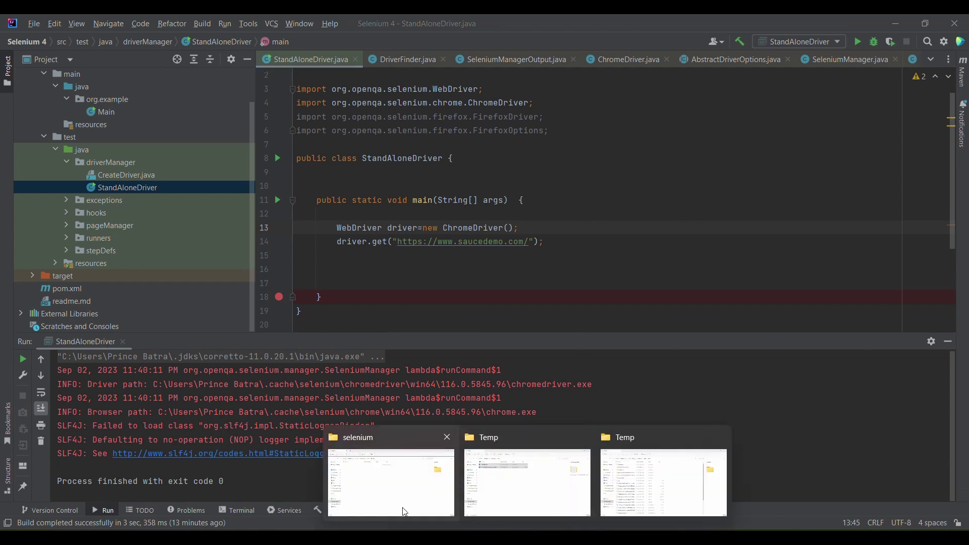
Bring up Programs and Features and scroll through the installed programs list
{"action": "left_click", "coordinate": [359, 505]}
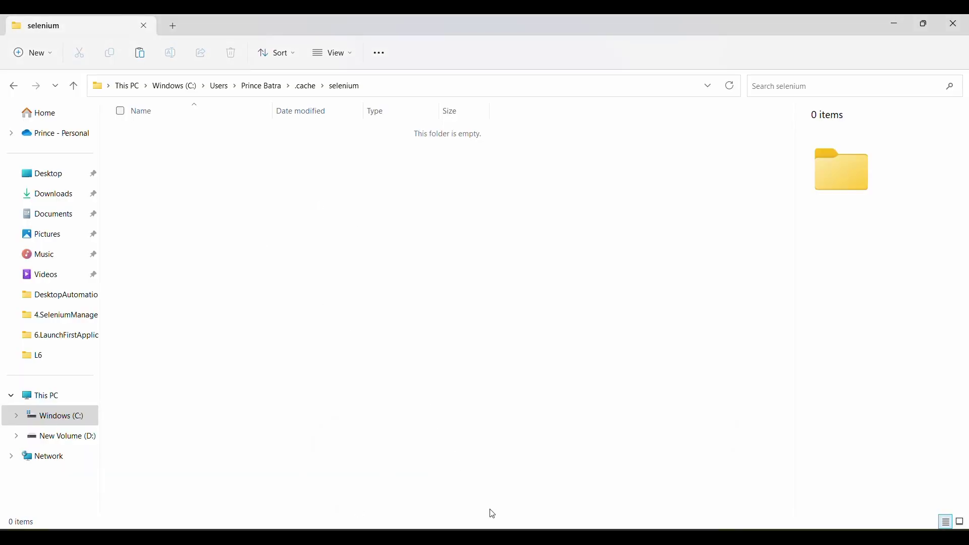
{"action": "mouse_move", "coordinate": [520, 489]}
{"action": "mouse_move", "coordinate": [555, 538]}
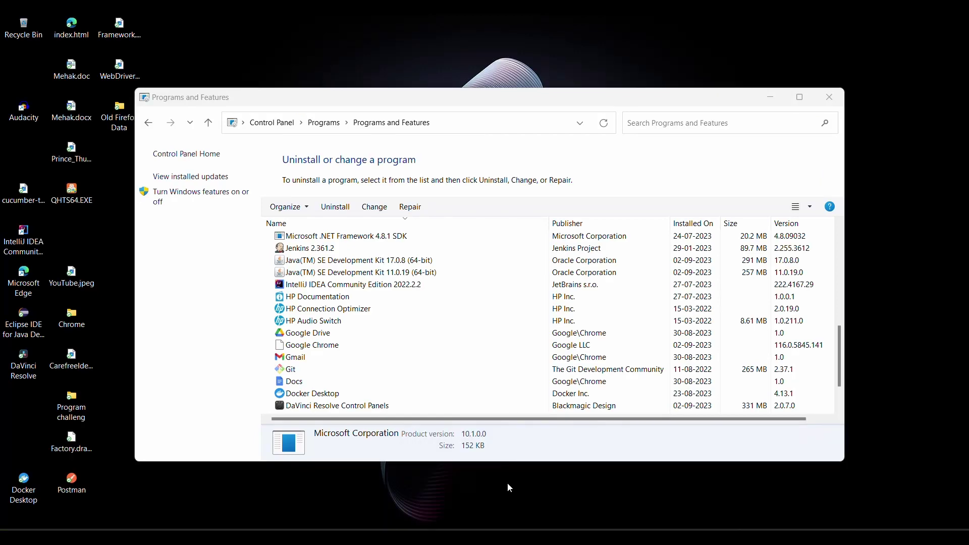
{"action": "left_click", "coordinate": [508, 484]}
{"action": "scroll", "coordinate": [338, 279], "scroll_direction": "down", "scroll_amount": 2}
{"action": "scroll", "coordinate": [338, 279], "scroll_direction": "up", "scroll_amount": 10}
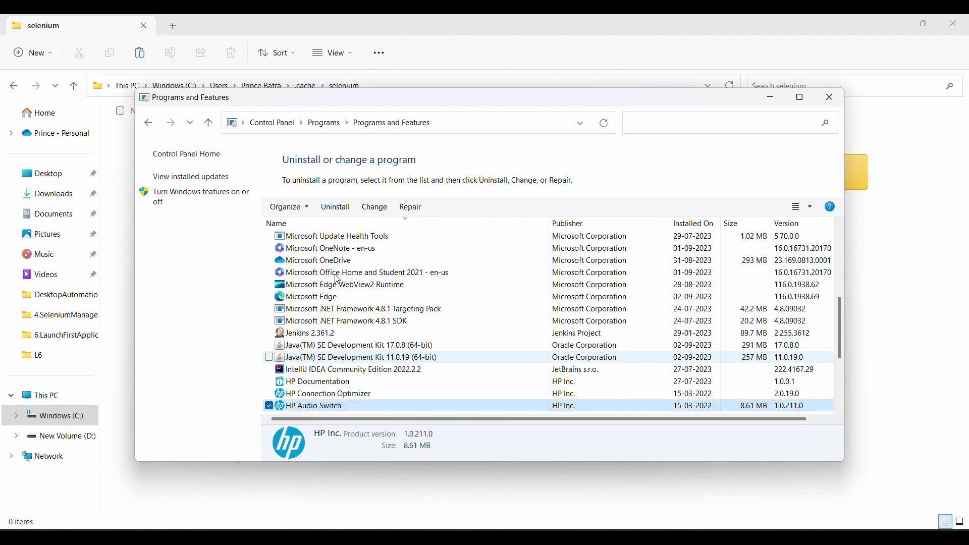
Search Windows Start for 'chrome', dismiss the results, and minimize Programs and Features
{"action": "key", "text": "super"}
{"action": "type", "text": "chrome"}
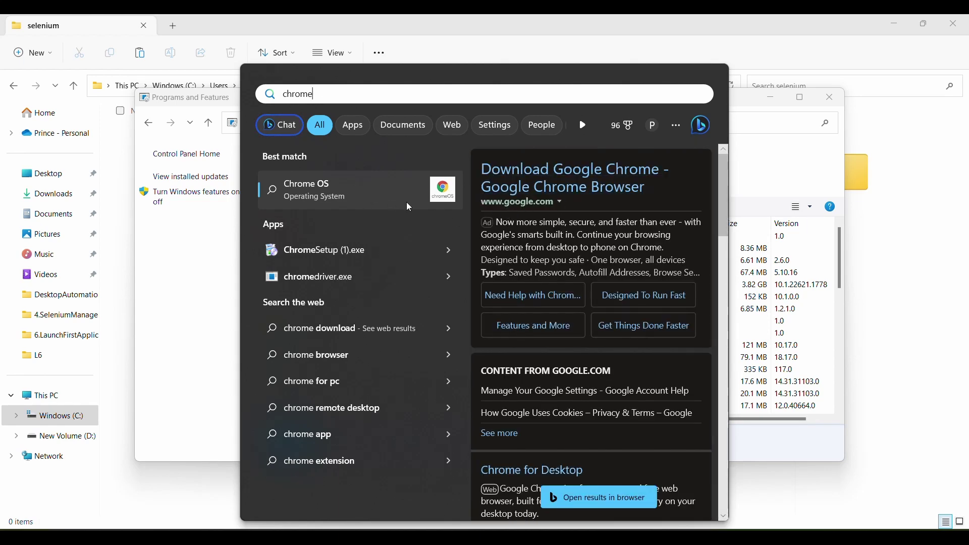
{"action": "key", "text": "Escape"}
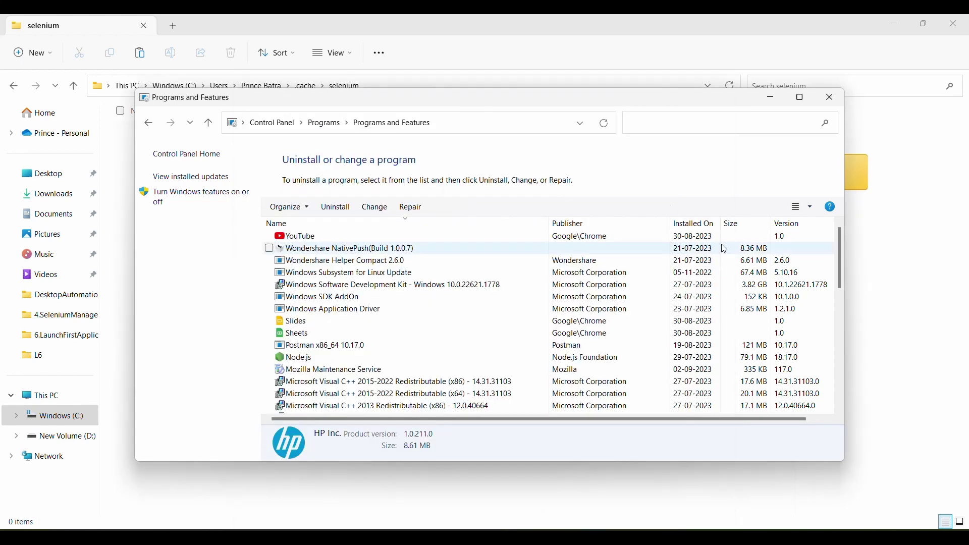
{"action": "left_click", "coordinate": [770, 99]}
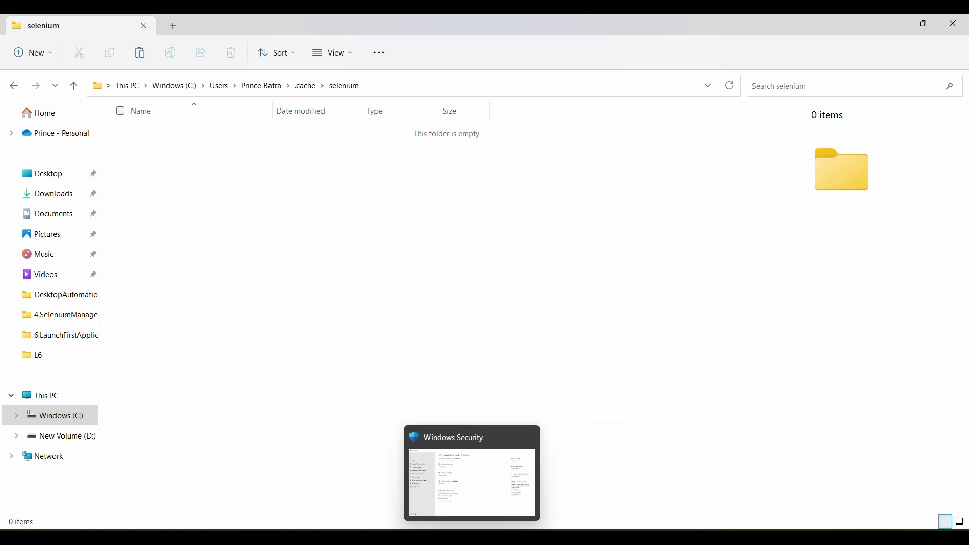
Run StandAloneDriver and watch chromedriver and Chrome 116.0.5845.96 appear in the selenium cache folder
{"action": "left_click", "coordinate": [554, 480]}
{"action": "left_click", "coordinate": [857, 41]}
{"action": "key", "text": "alt+Tab"}
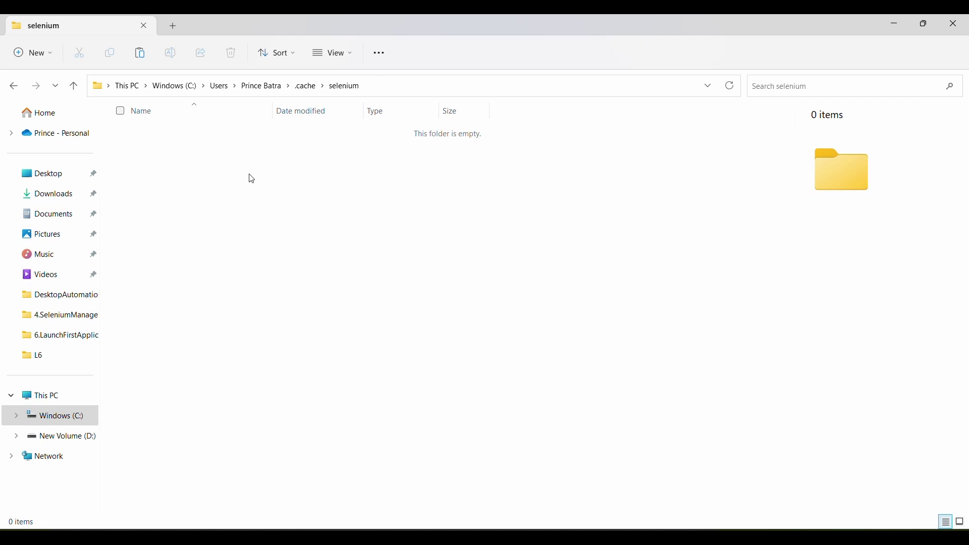
{"action": "key", "text": "alt+Tab"}
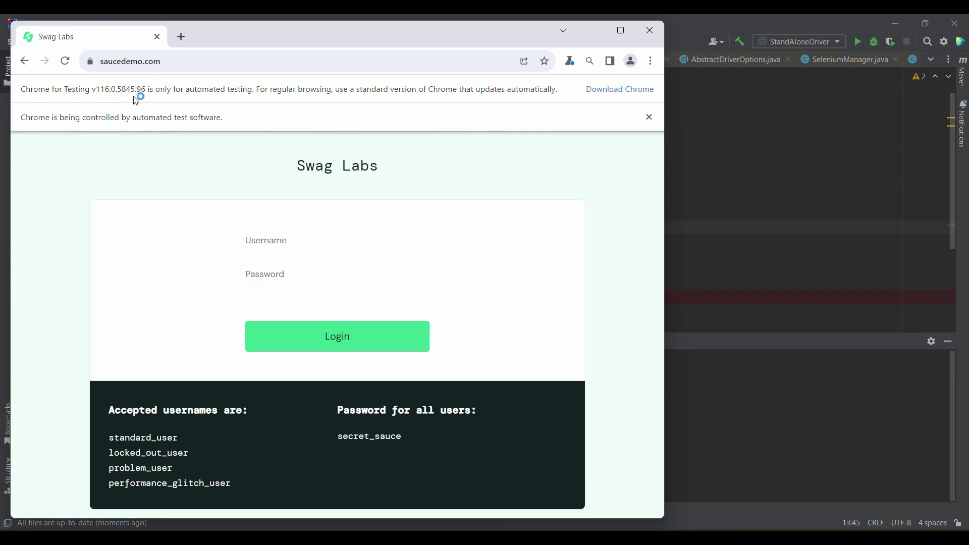
Check the Swag Labs login page in Chrome for Testing 116.0.5845.96, then bring IntelliJ back to the front
{"action": "left_click", "coordinate": [684, 187]}
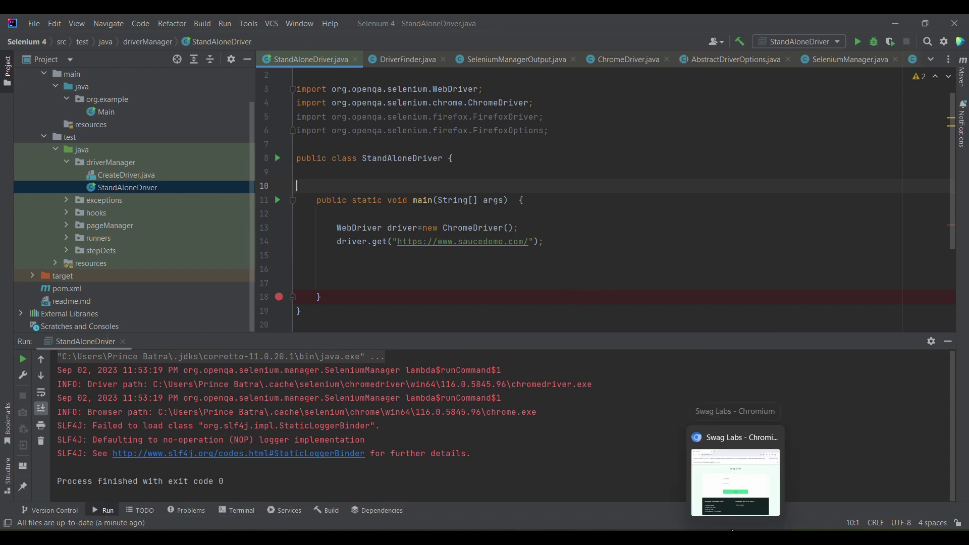
{"action": "mouse_move", "coordinate": [724, 482]}
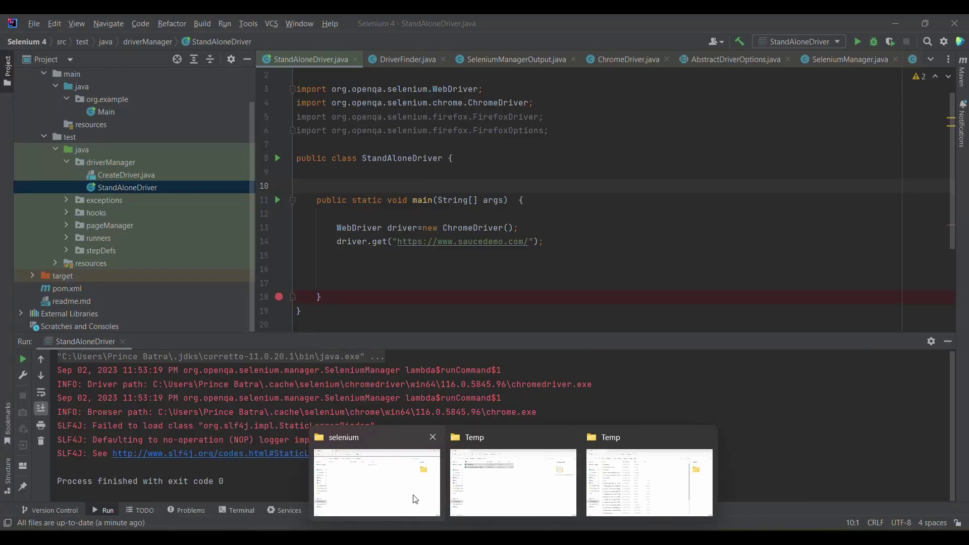
Browse .cache\selenium\chrome\win64 to find the cached Chrome 116.0.5845.96 folder
{"action": "left_click", "coordinate": [387, 493]}
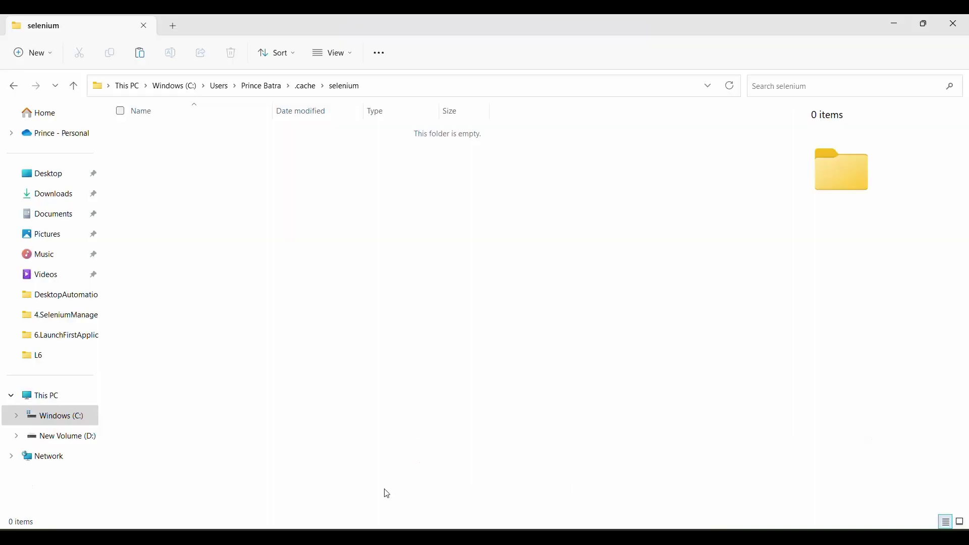
{"action": "left_click", "coordinate": [306, 86]}
{"action": "double_click", "coordinate": [214, 139]}
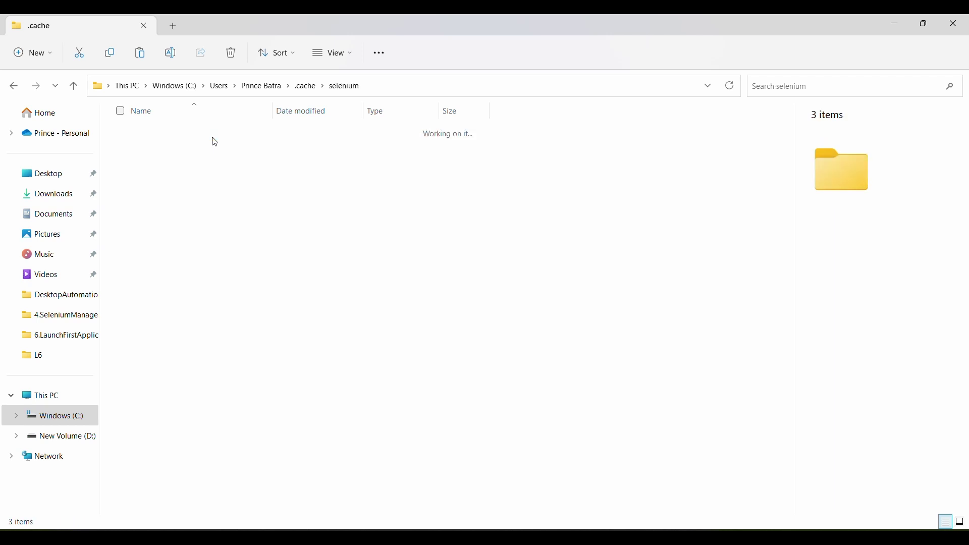
{"action": "double_click", "coordinate": [214, 139]}
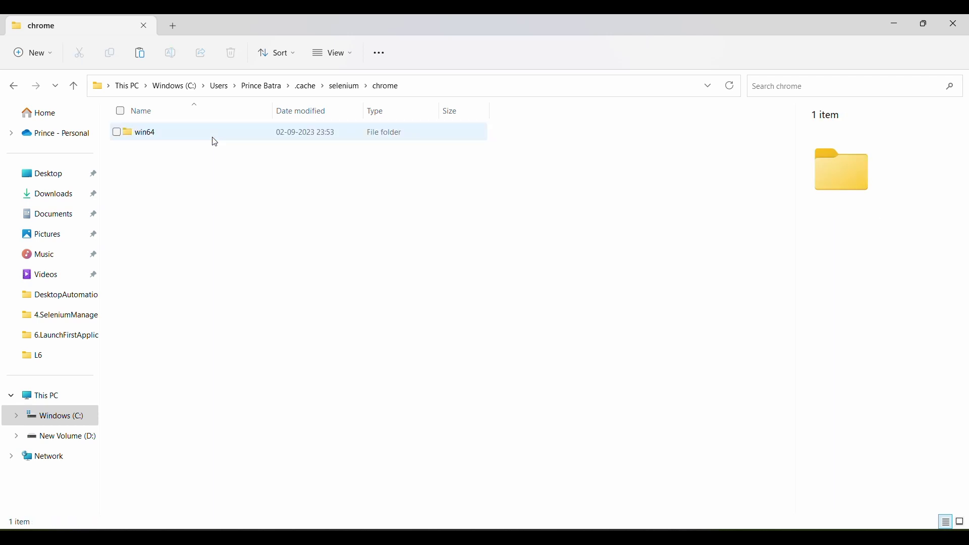
{"action": "double_click", "coordinate": [214, 139]}
{"action": "double_click", "coordinate": [214, 140]}
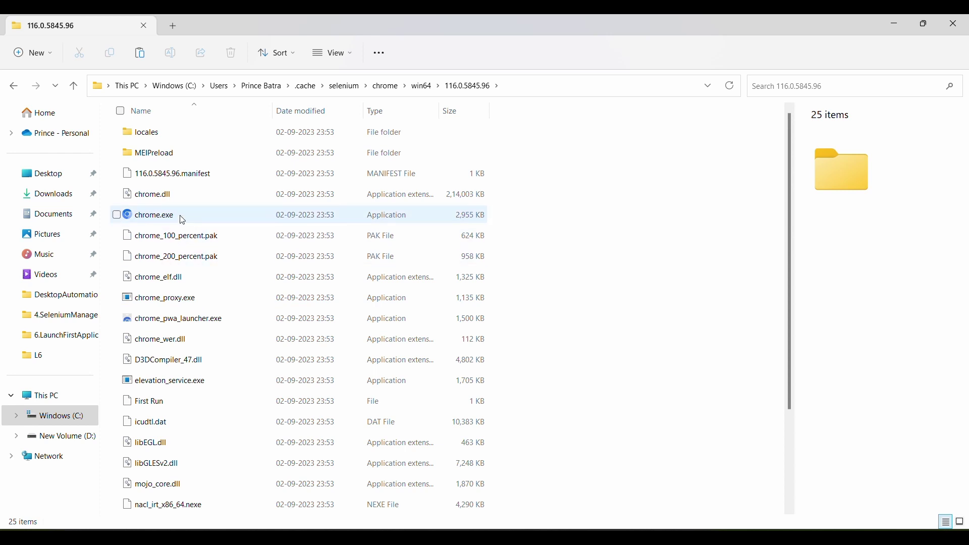
Check the chromedriver\win64\116.0.5845.96 cache folder, then return to IntelliJ
{"action": "left_click", "coordinate": [343, 86]}
{"action": "left_click", "coordinate": [308, 87]}
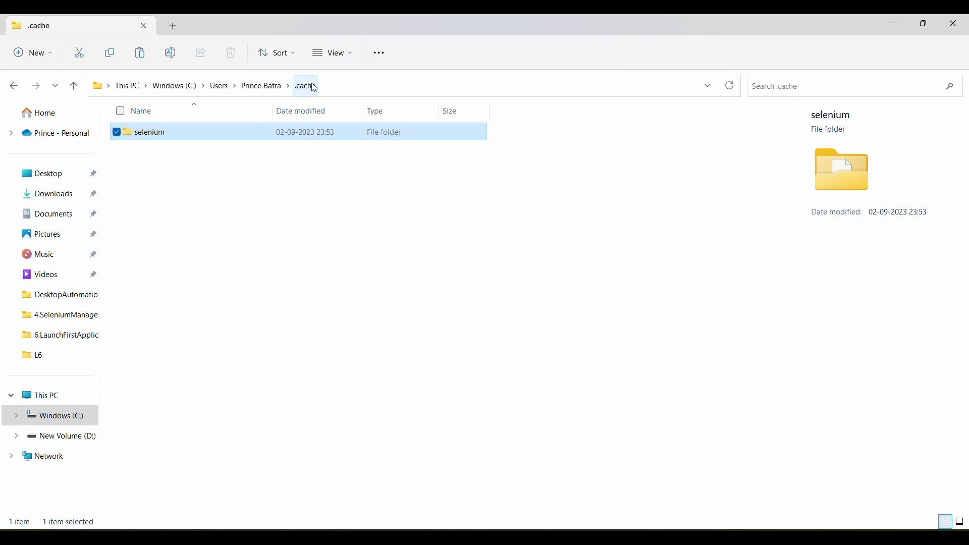
{"action": "double_click", "coordinate": [230, 131]}
{"action": "double_click", "coordinate": [180, 137]}
{"action": "double_click", "coordinate": [180, 137]}
{"action": "double_click", "coordinate": [180, 136]}
{"action": "left_click", "coordinate": [447, 87]}
{"action": "left_click", "coordinate": [398, 94]}
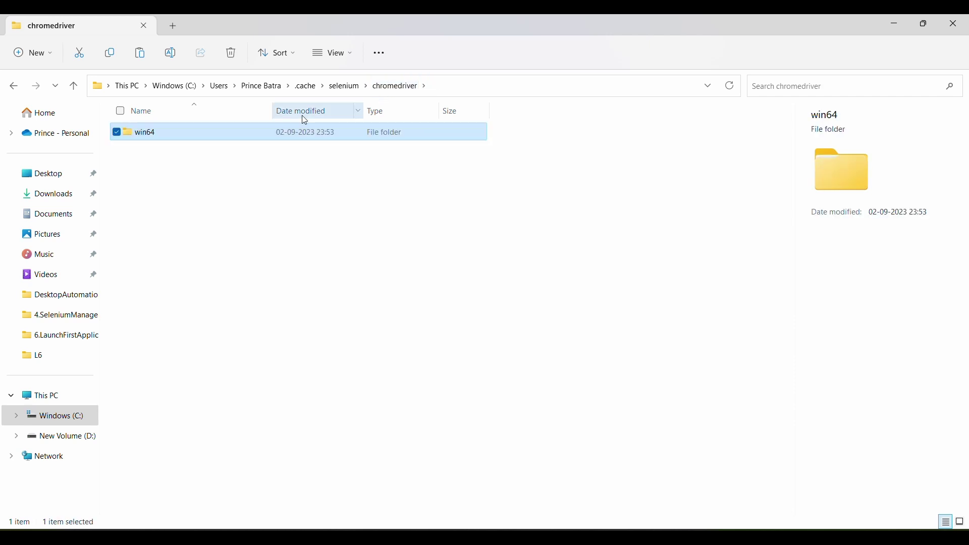
{"action": "left_click", "coordinate": [341, 86]}
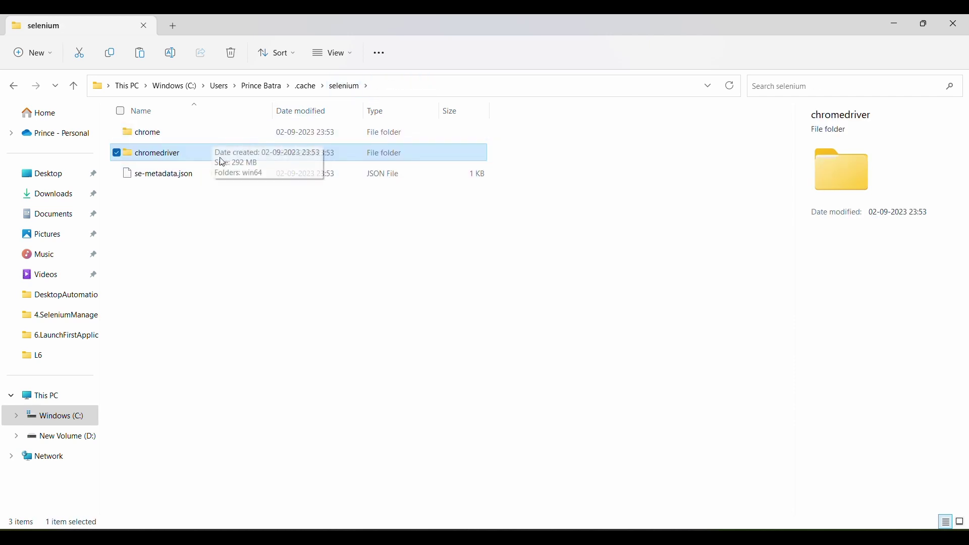
{"action": "key", "text": "alt+Tab"}
{"action": "key", "text": "alt+shift+Tab"}
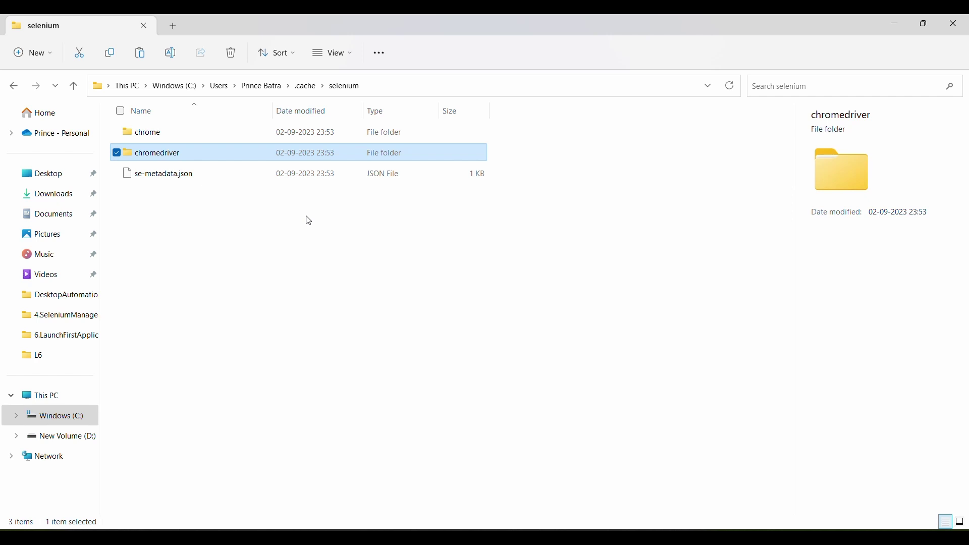
{"action": "key", "text": "alt+Tab"}
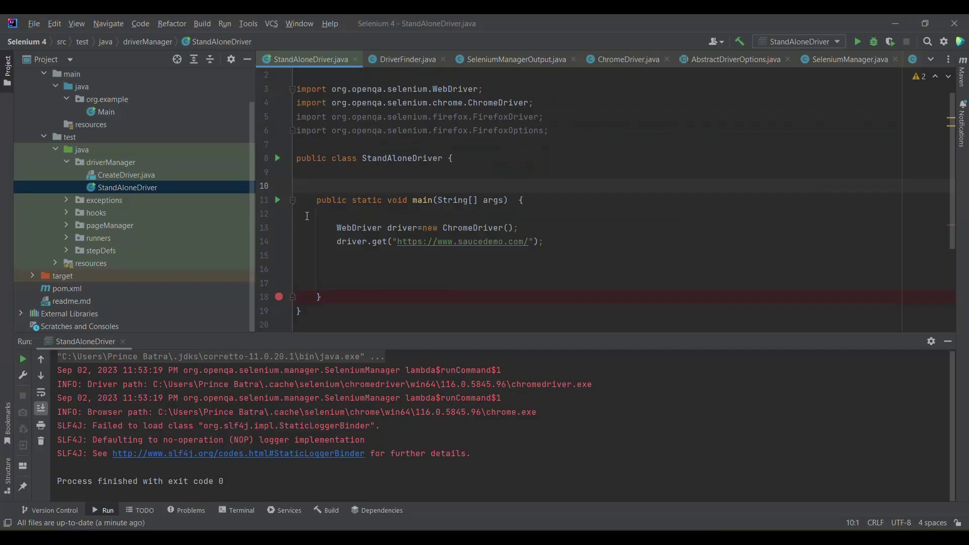
Try replacing ChromeDriver on line 13, then undo the change
{"action": "left_click", "coordinate": [464, 222]}
{"action": "double_click", "coordinate": [464, 222]}
{"action": "type", "text": "Fi"}
{"action": "key", "text": "ctrl+z"}
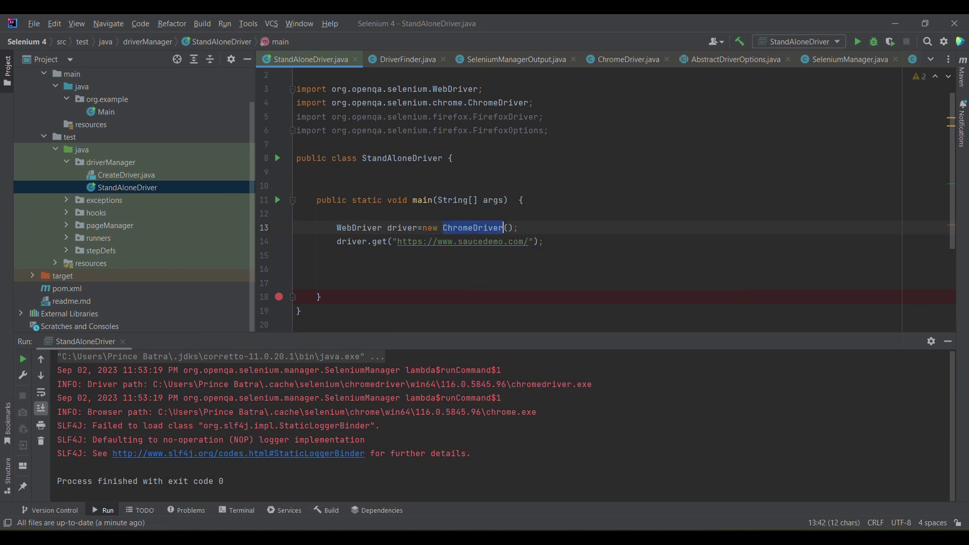
{"action": "left_click", "coordinate": [588, 192]}
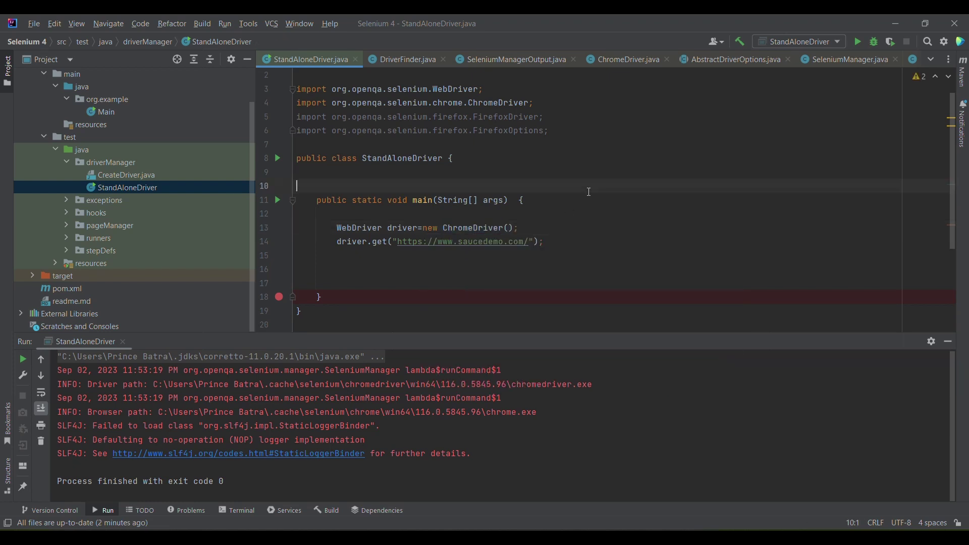
Add ChromeOptions chromeOptions = new ChromeOptions(); as a new line in main
{"action": "left_click", "coordinate": [574, 200]}
{"action": "key", "text": "Return"}
{"action": "key", "text": "Return"}
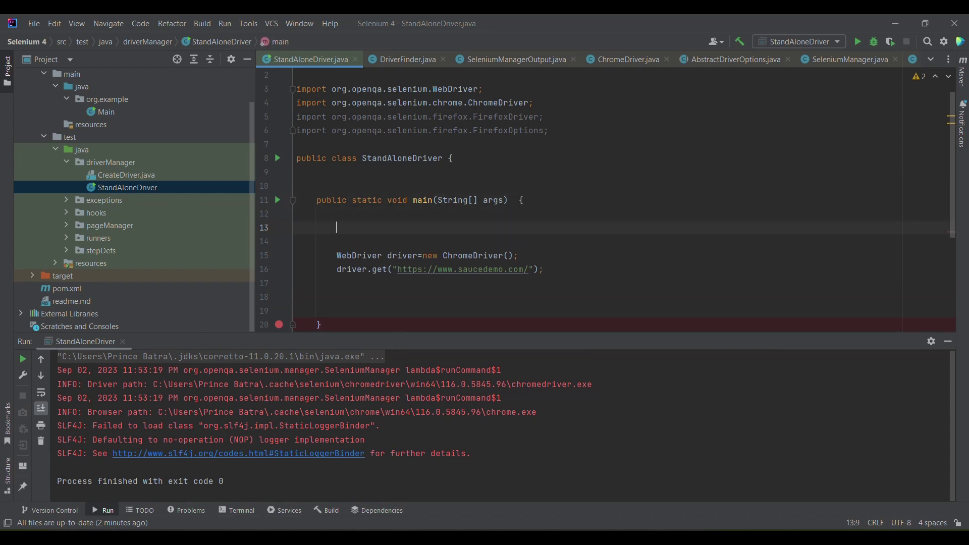
{"action": "type", "text": "Chrome"}
{"action": "key", "text": "Return"}
{"action": "type", "text": "ch"}
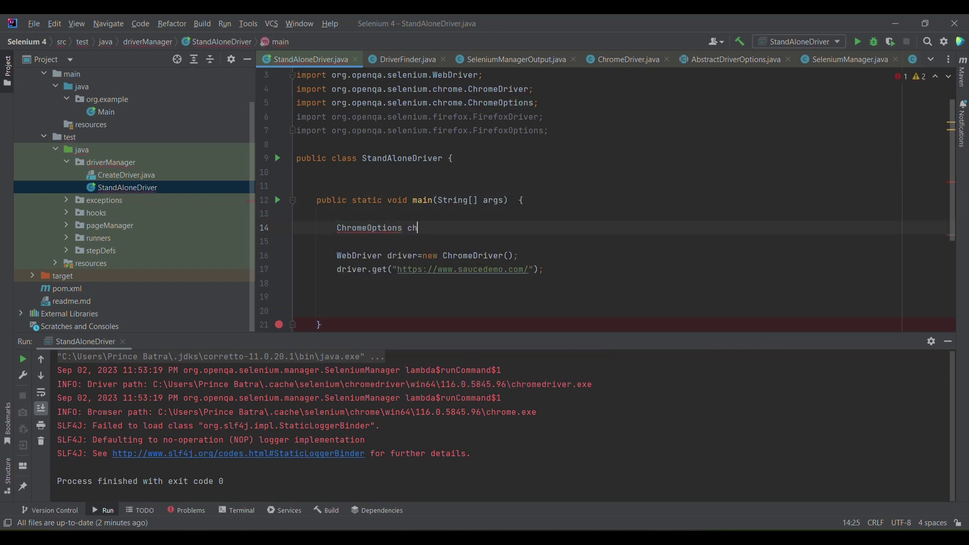
{"action": "key", "text": "Return"}
{"action": "type", "text": "=new"}
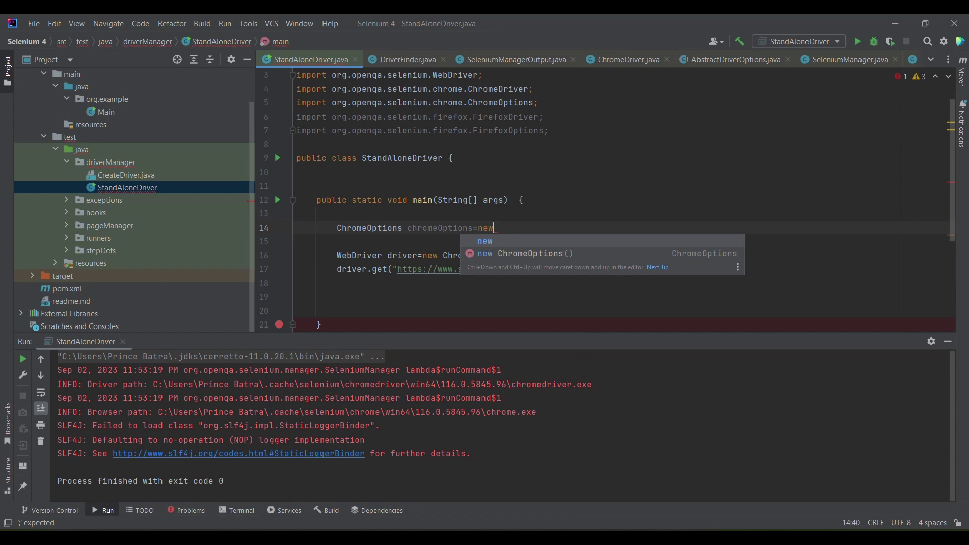
{"action": "type", "text": " Chrome"}
{"action": "key", "text": "Return"}
{"action": "type", "text": ";"}
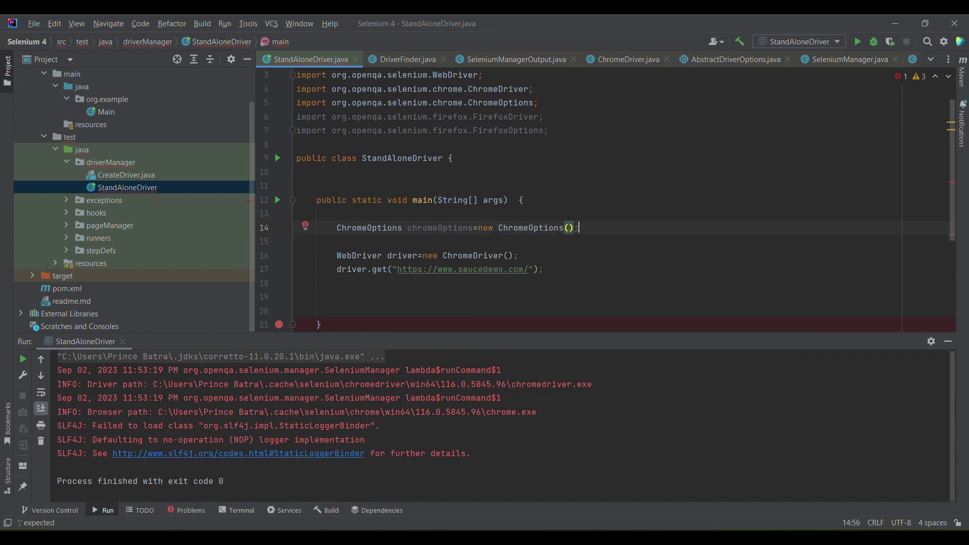
{"action": "key", "text": "Return"}
Add chromeOptions.setBrowserVersion("117") on the next line
{"action": "type", "text": "chrom"}
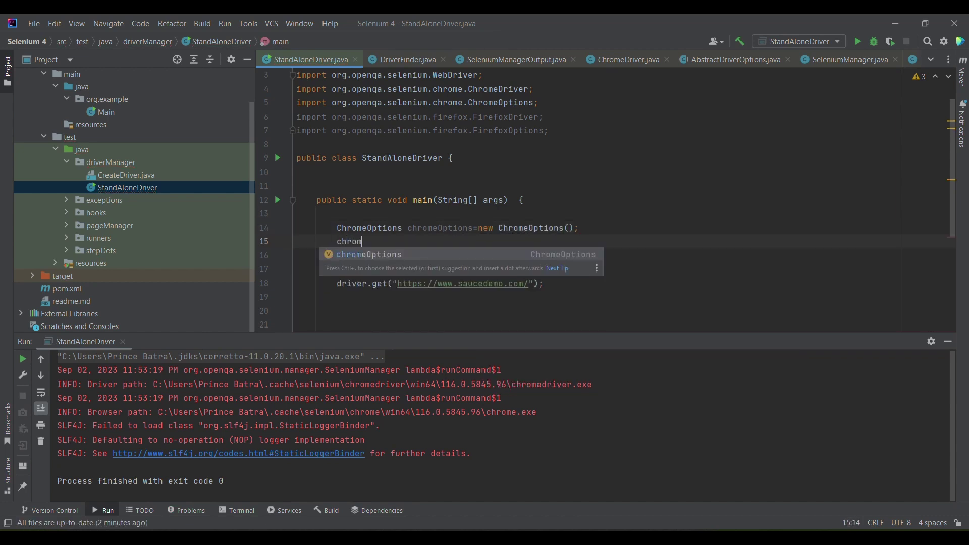
{"action": "key", "text": "Return"}
{"action": "type", "text": ".set"}
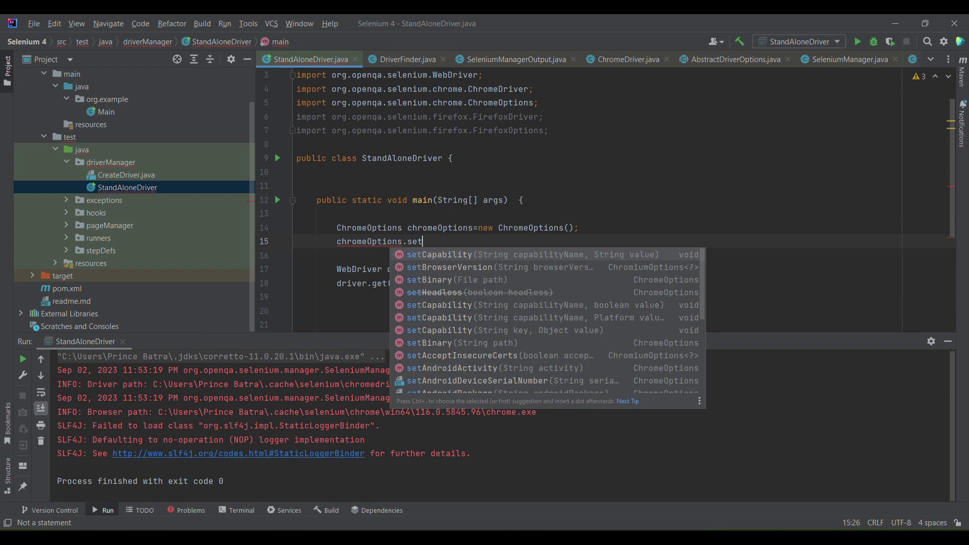
{"action": "key", "text": "Down"}
{"action": "key", "text": "Return"}
{"action": "type", "text": "\"1"}
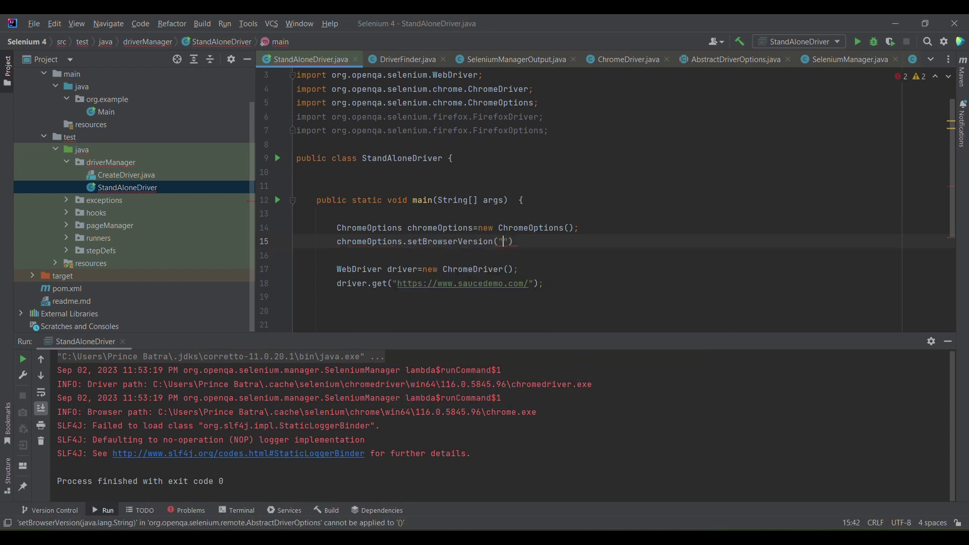
{"action": "type", "text": "17"}
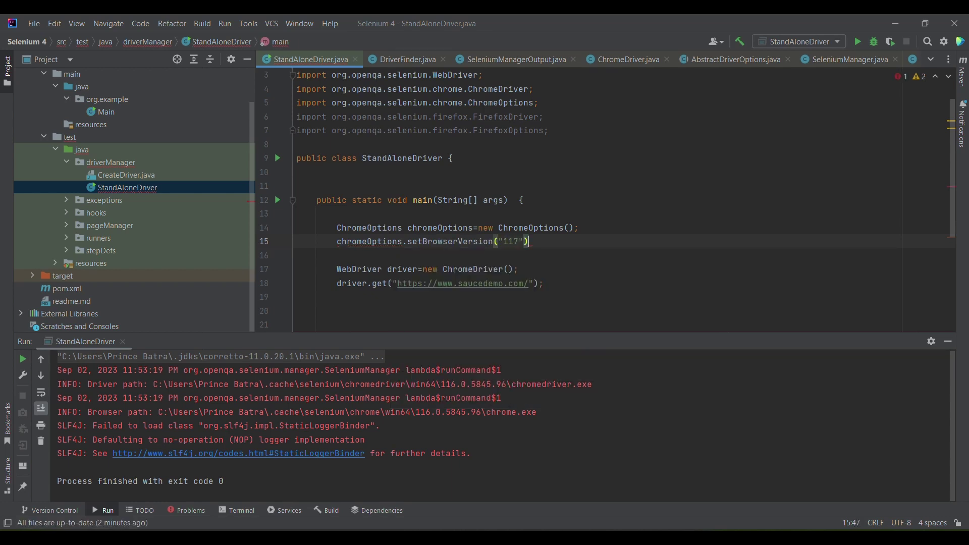
Check the Chrome for Testing availability page, then return and select the chromeOptions variable
{"action": "key", "text": "alt+Tab"}
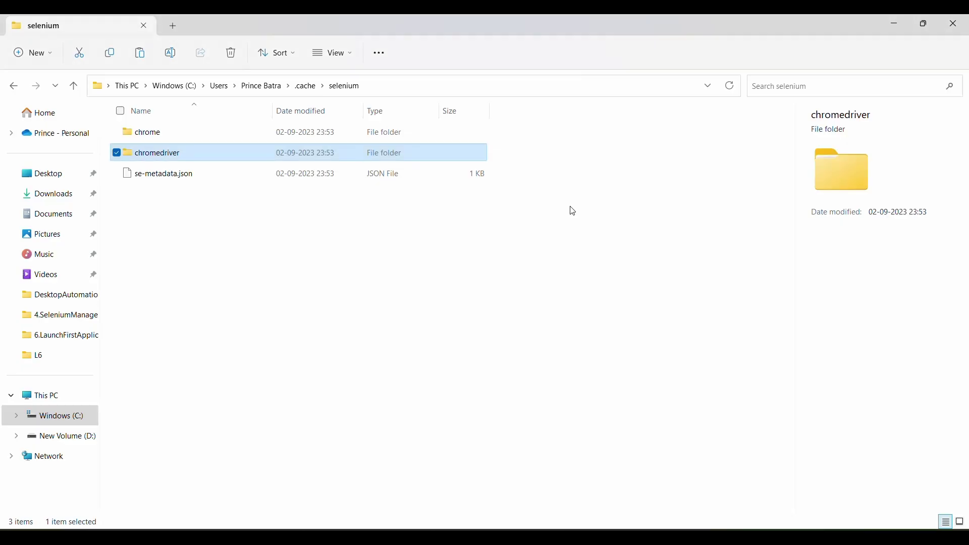
{"action": "key", "text": "alt+Tab"}
{"action": "key", "text": "alt+Tab"}
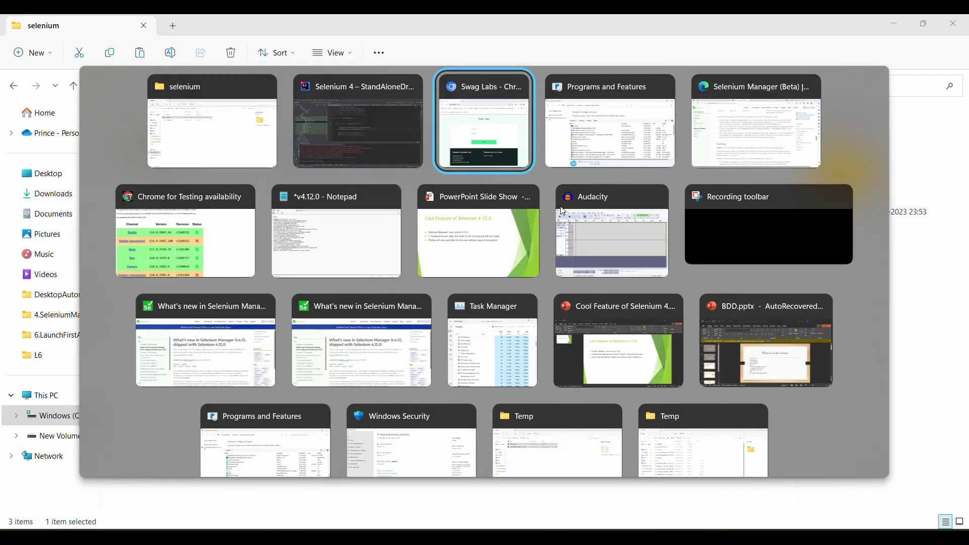
{"action": "key", "text": "alt+Tab"}
{"action": "left_click", "coordinate": [170, 220]}
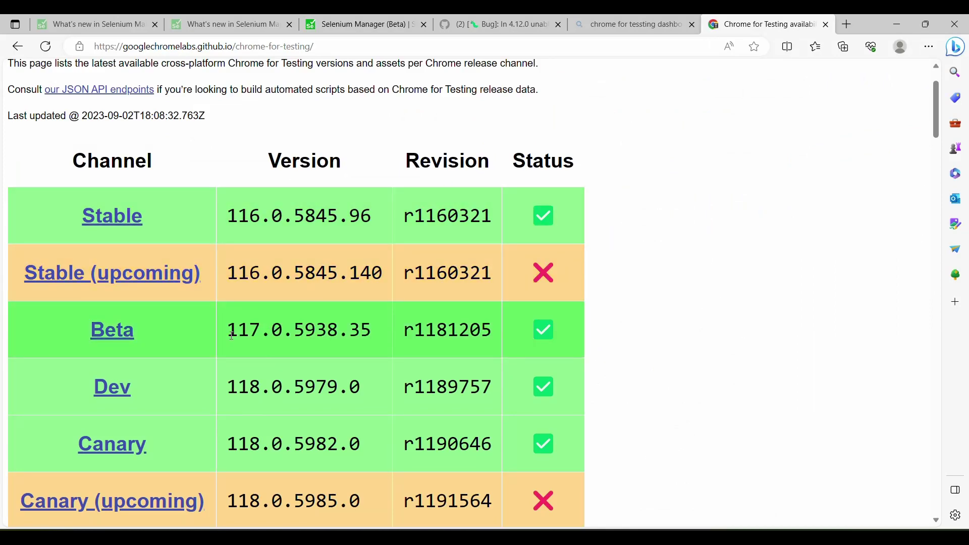
{"action": "key", "text": "alt+Tab"}
{"action": "key", "text": "alt+Tab"}
{"action": "double_click", "coordinate": [368, 241]}
{"action": "key", "text": "ctrl+c"}
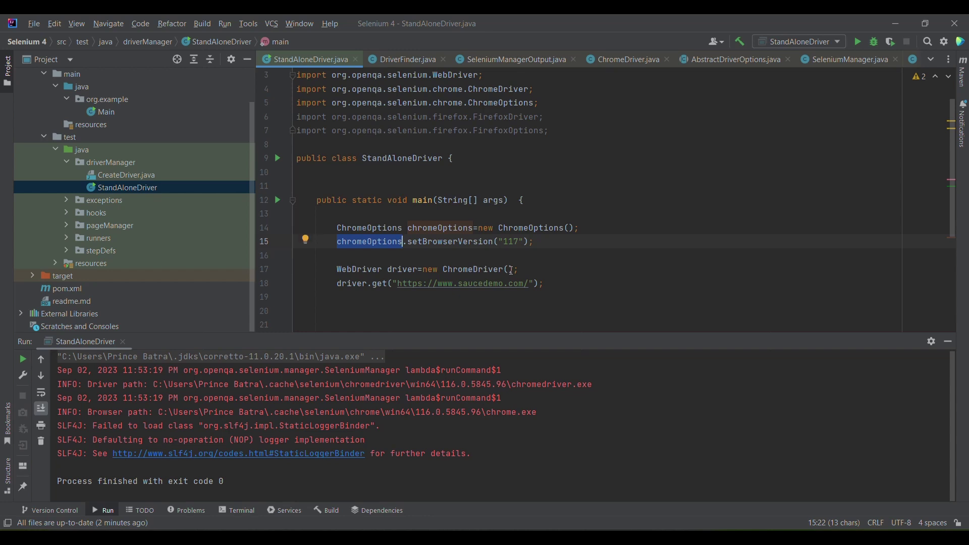
Paste chromeOptions into new ChromeDriver() and run StandAloneDriver.main()
{"action": "left_click", "coordinate": [510, 270]}
{"action": "key", "text": "ctrl+v"}
{"action": "right_click", "coordinate": [603, 247]}
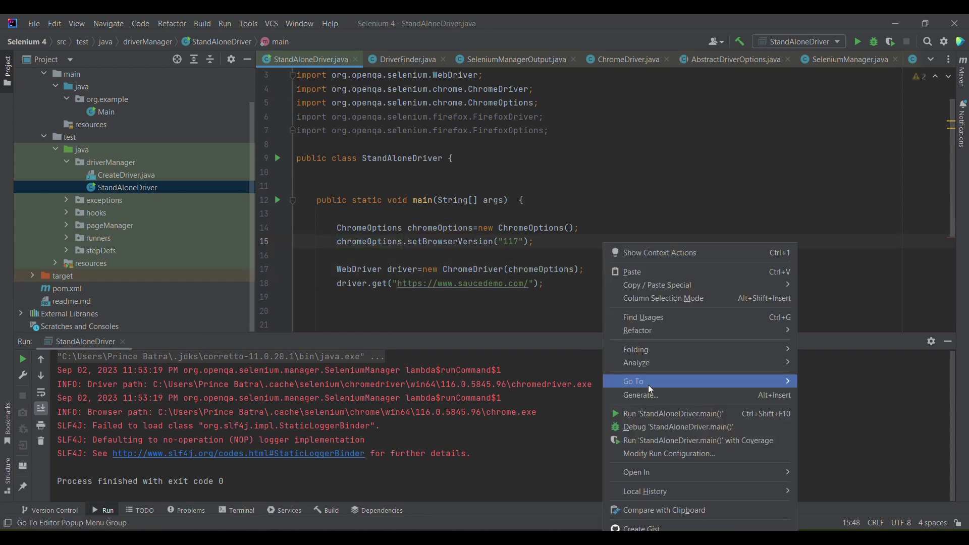
{"action": "left_click", "coordinate": [652, 411]}
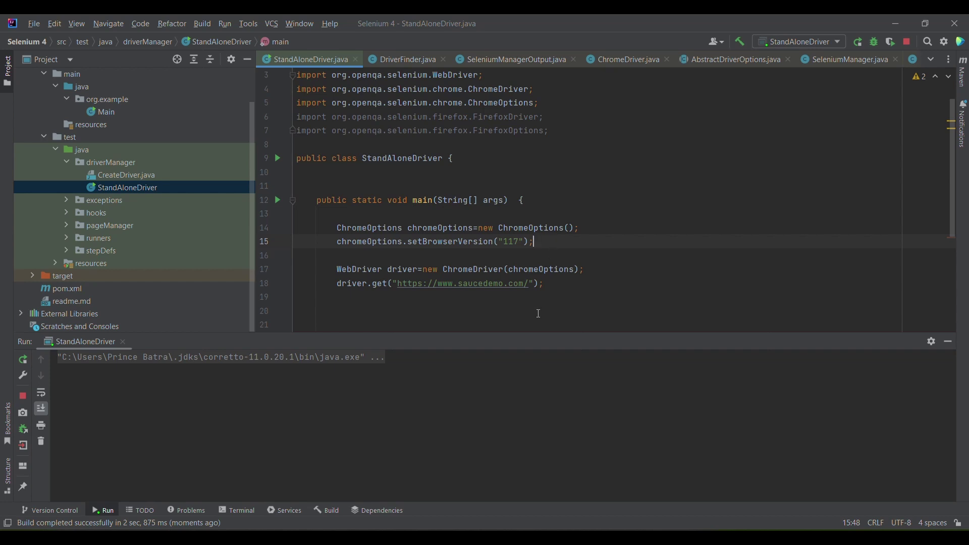
Bring the selenium cache Explorer window forward and open its chrome folder
{"action": "mouse_move", "coordinate": [514, 537]}
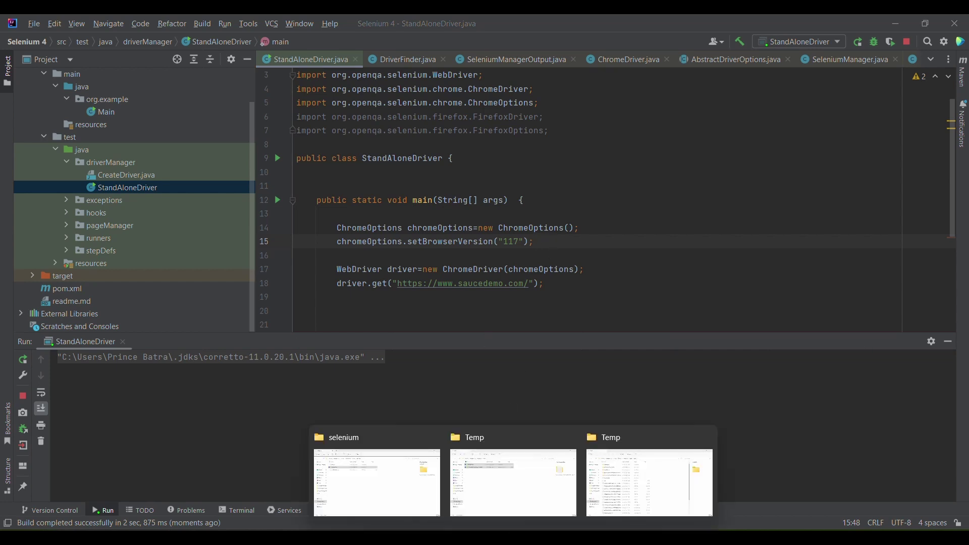
{"action": "left_click", "coordinate": [396, 493]}
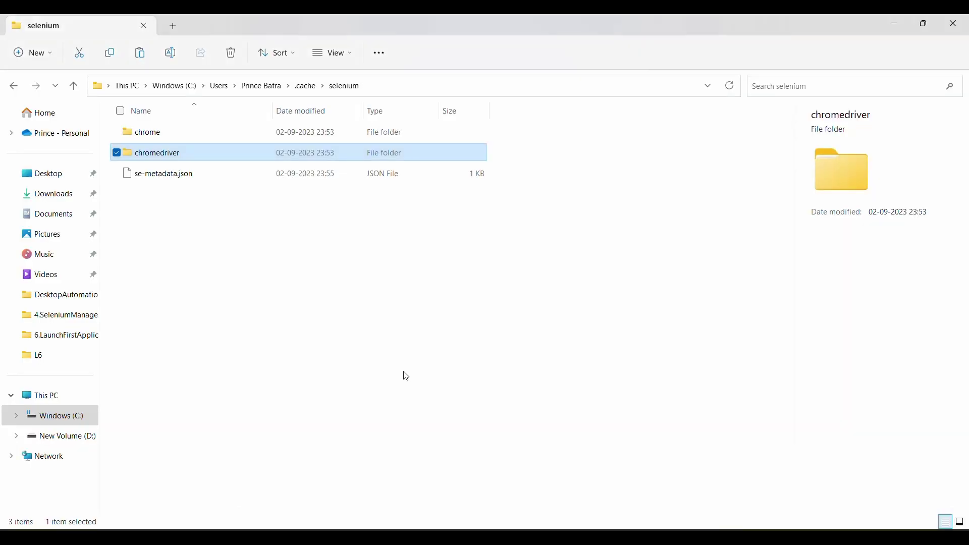
{"action": "double_click", "coordinate": [205, 137]}
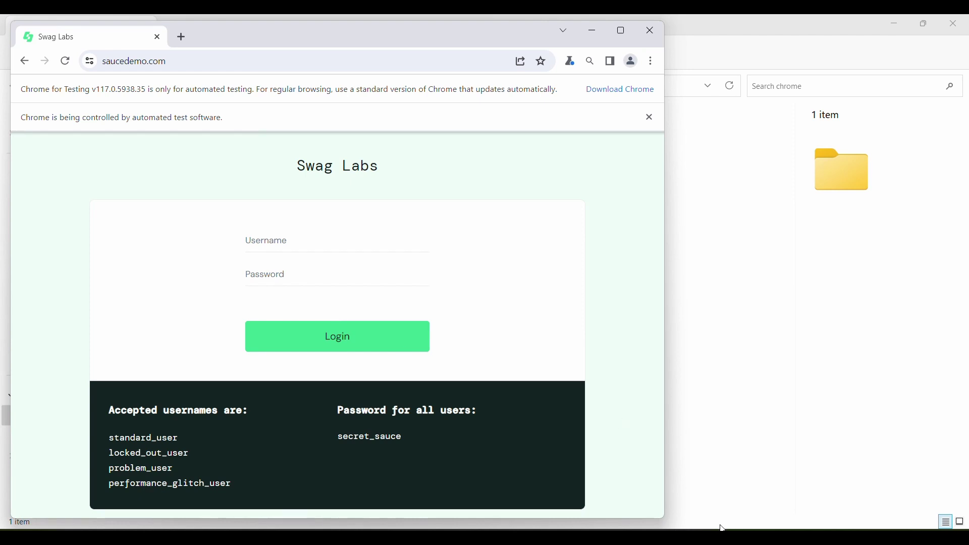
Preview the Swag Labs page in Chrome for Testing 117.0.5938.35, then bring the chrome cache folder back
{"action": "mouse_move", "coordinate": [724, 525]}
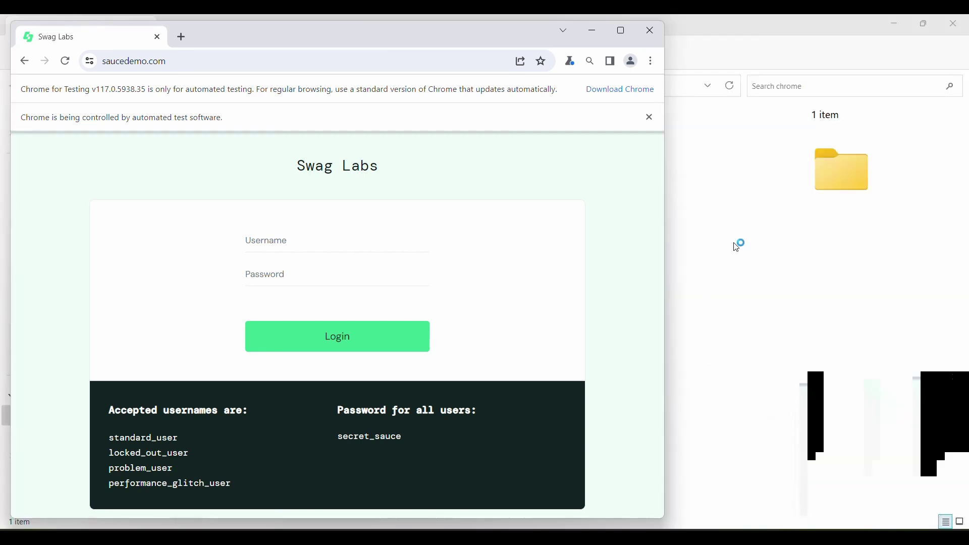
{"action": "left_click", "coordinate": [735, 244]}
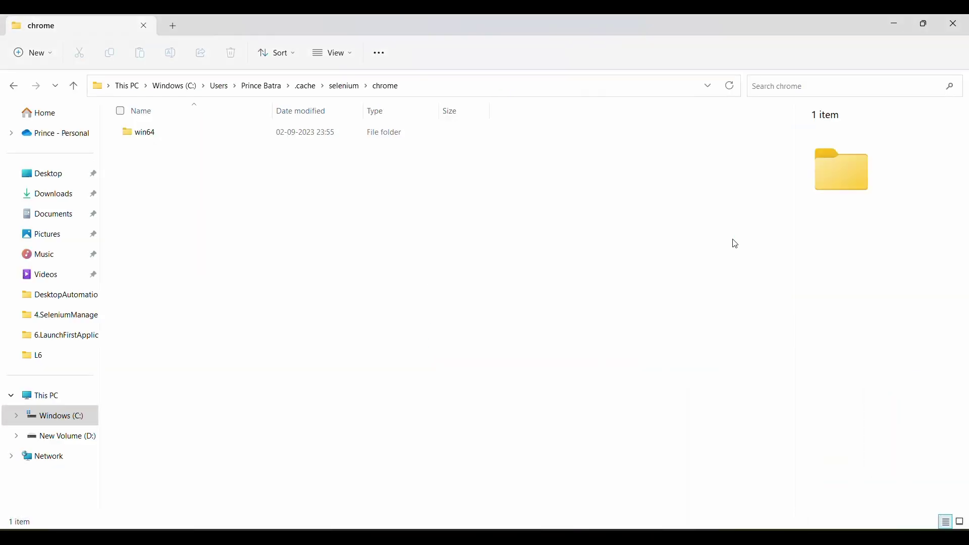
Browse .cache\selenium\chrome\win64 to the cached Chrome 117.0.5938.35 folder
{"action": "left_click", "coordinate": [308, 84]}
{"action": "double_click", "coordinate": [180, 134]}
{"action": "double_click", "coordinate": [180, 134]}
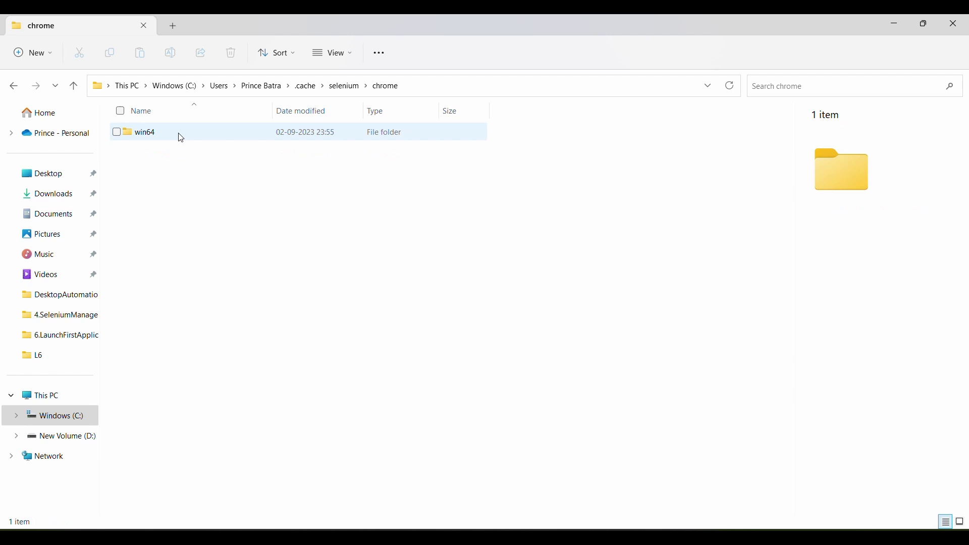
{"action": "double_click", "coordinate": [181, 134]}
{"action": "double_click", "coordinate": [172, 154]}
Check chromedriver\win64\117.0.5938.35 holds chromedriver.exe, then minimise Explorer
{"action": "left_click", "coordinate": [421, 85]}
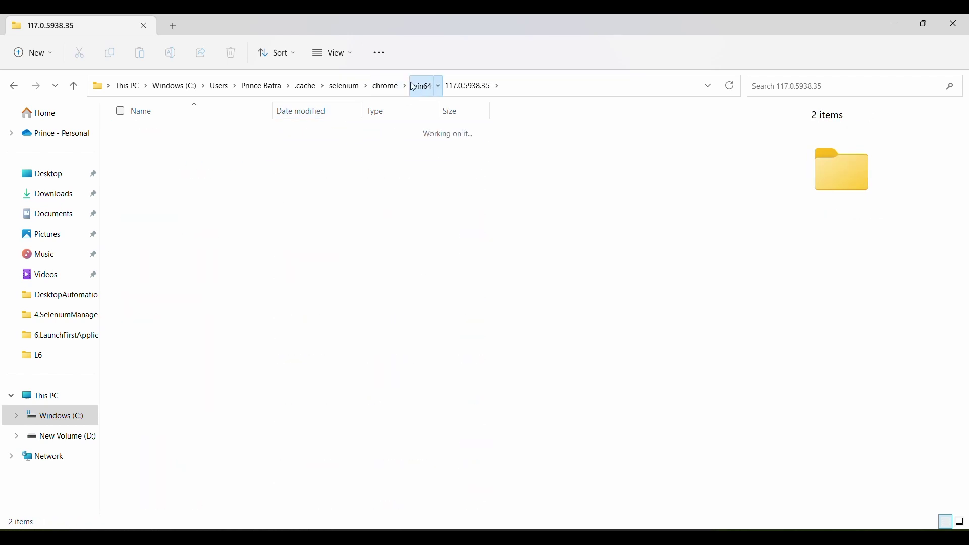
{"action": "left_click", "coordinate": [387, 86]}
{"action": "left_click", "coordinate": [348, 87]}
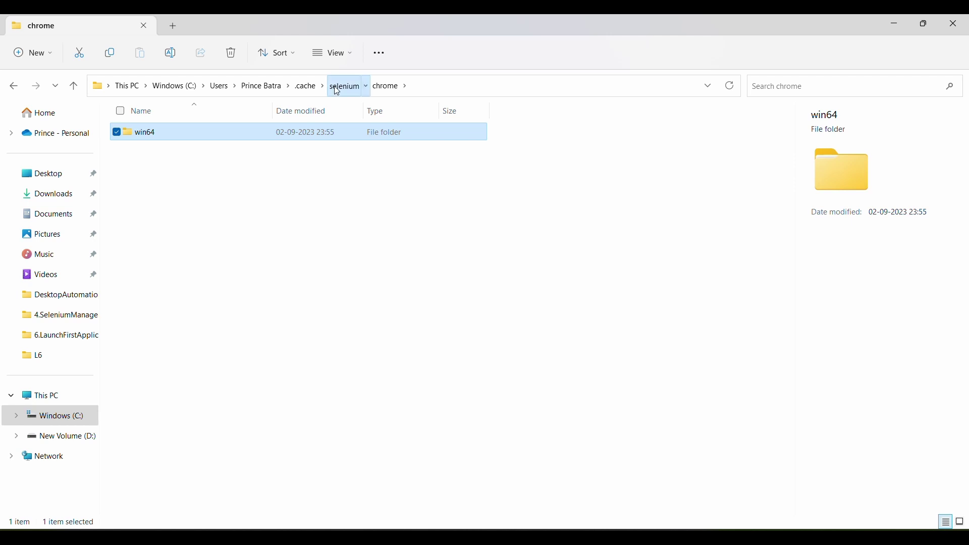
{"action": "left_click", "coordinate": [193, 153]}
{"action": "double_click", "coordinate": [193, 154]}
{"action": "double_click", "coordinate": [187, 134]}
{"action": "double_click", "coordinate": [191, 152]}
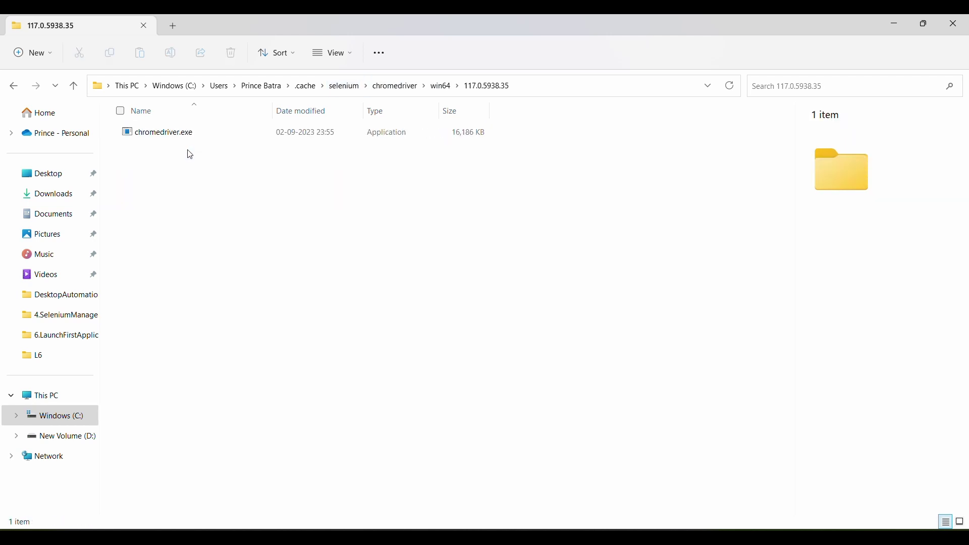
{"action": "left_click", "coordinate": [894, 24]}
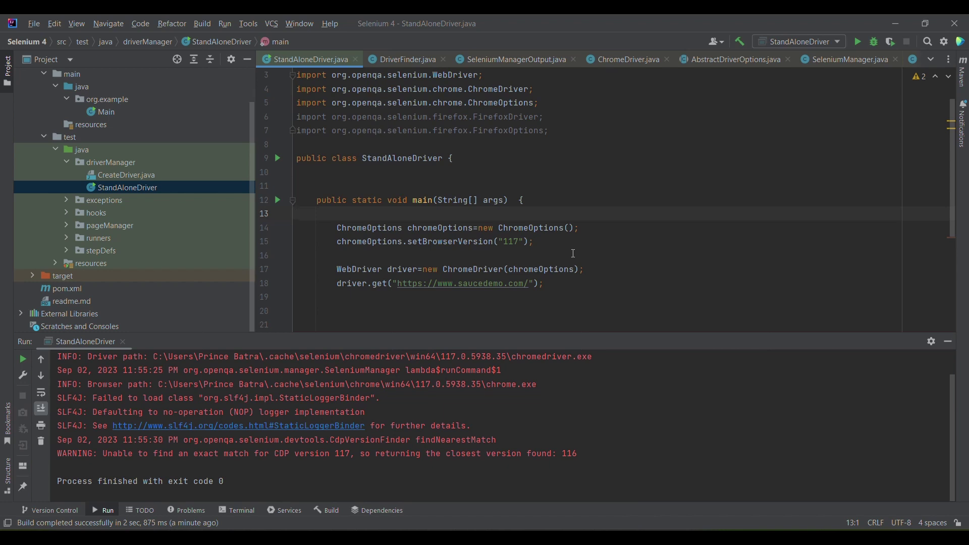
Delete the two ChromeOptions setup lines from main
{"action": "left_click", "coordinate": [332, 228]}
{"action": "left_click", "coordinate": [565, 244], "text": "shift"}
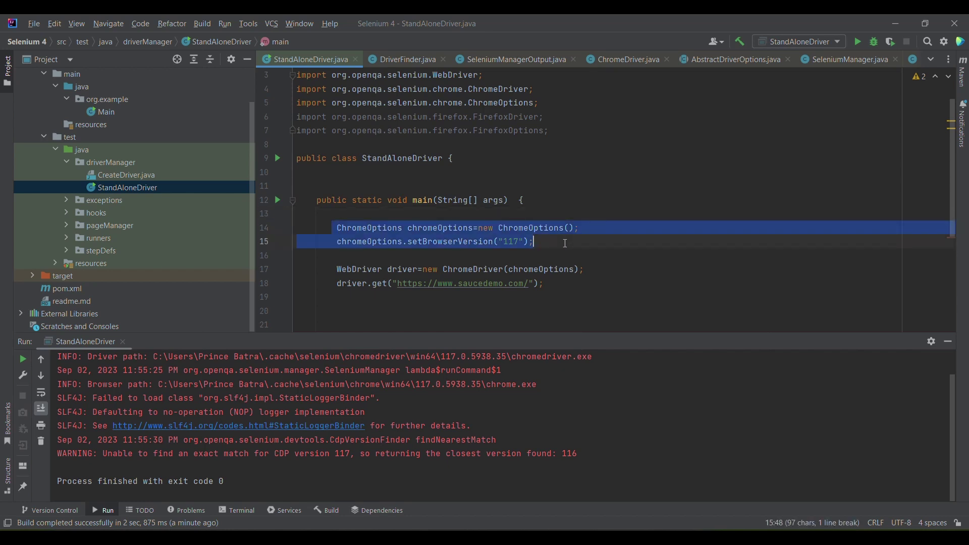
{"action": "key", "text": "BackSpace"}
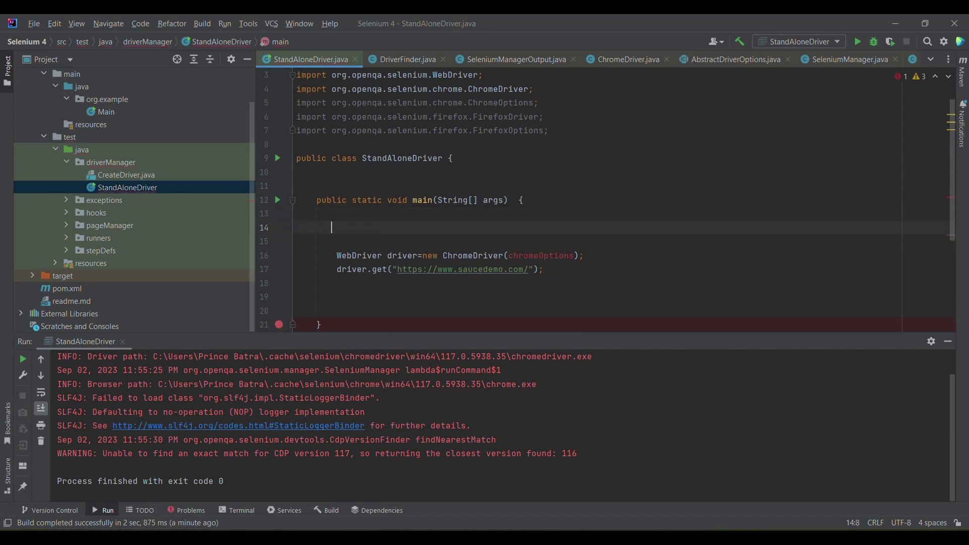
{"action": "key", "text": "BackSpace"}
{"action": "key", "text": "BackSpace"}
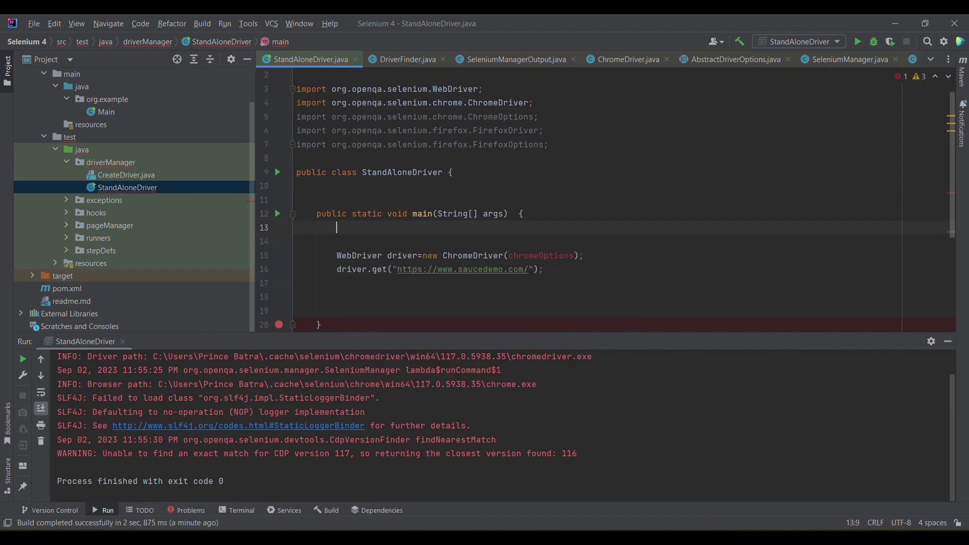
Change line 15 to new FirefoxDriver() with the chromeOptions argument removed
{"action": "double_click", "coordinate": [497, 255]}
{"action": "type", "text": "Fi"}
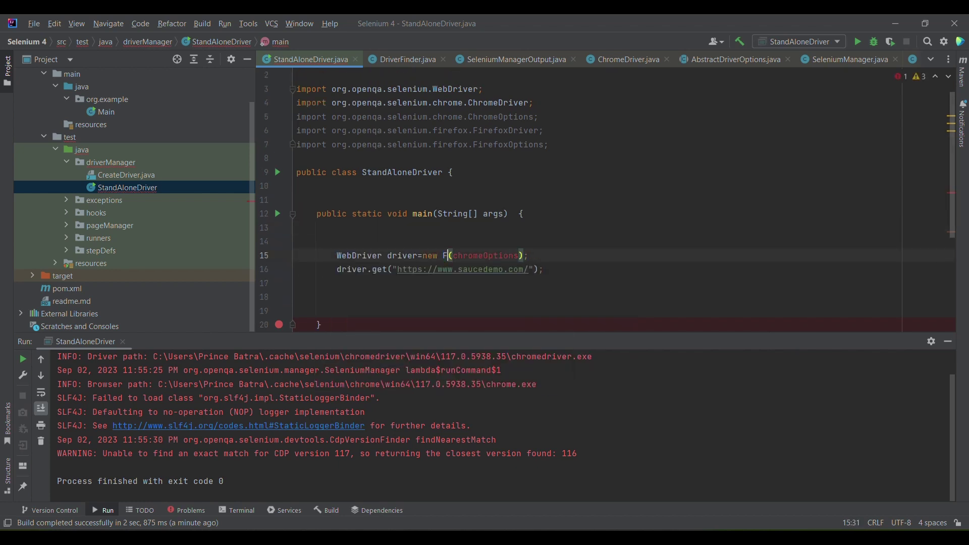
{"action": "key", "text": "Return"}
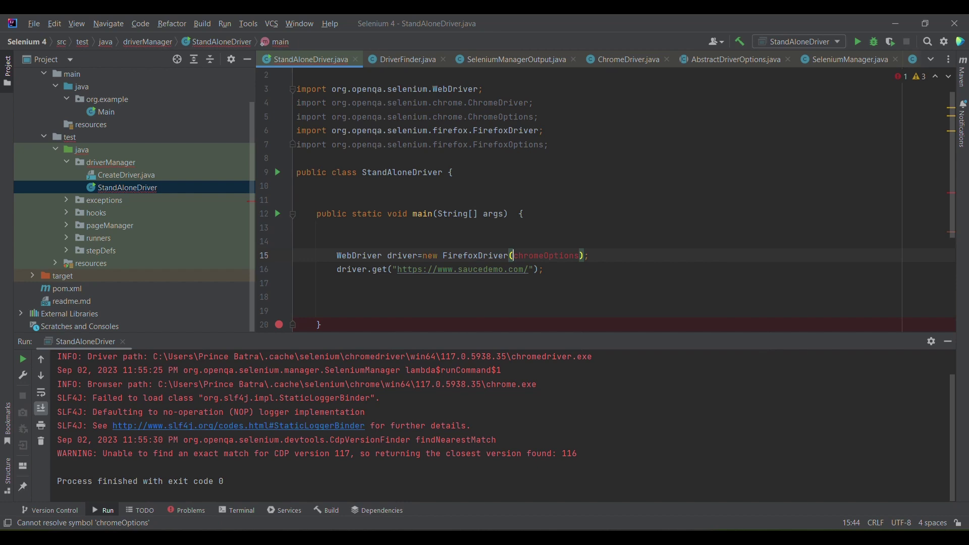
{"action": "left_click_drag", "start_coordinate": [564, 265], "coordinate": [549, 256]}
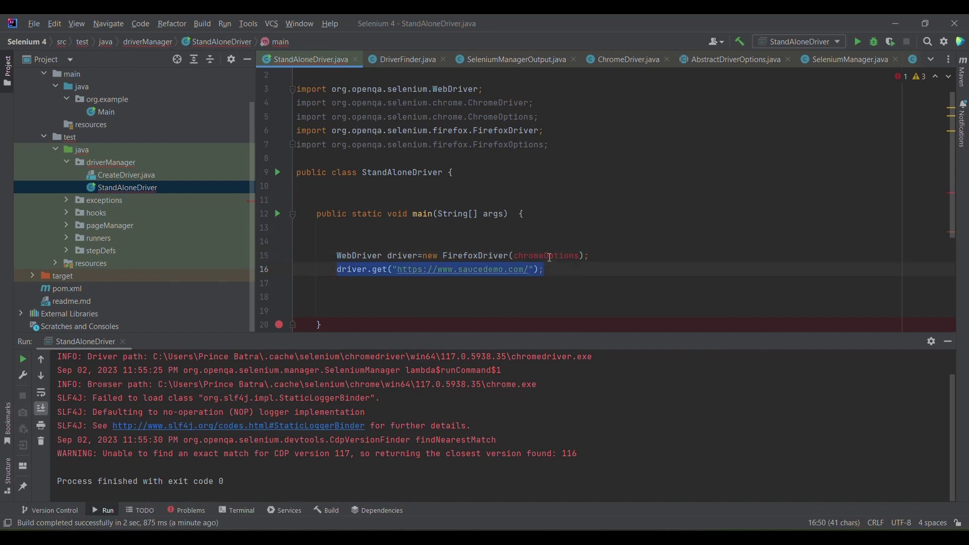
{"action": "double_click", "coordinate": [549, 257]}
{"action": "key", "text": "BackSpace"}
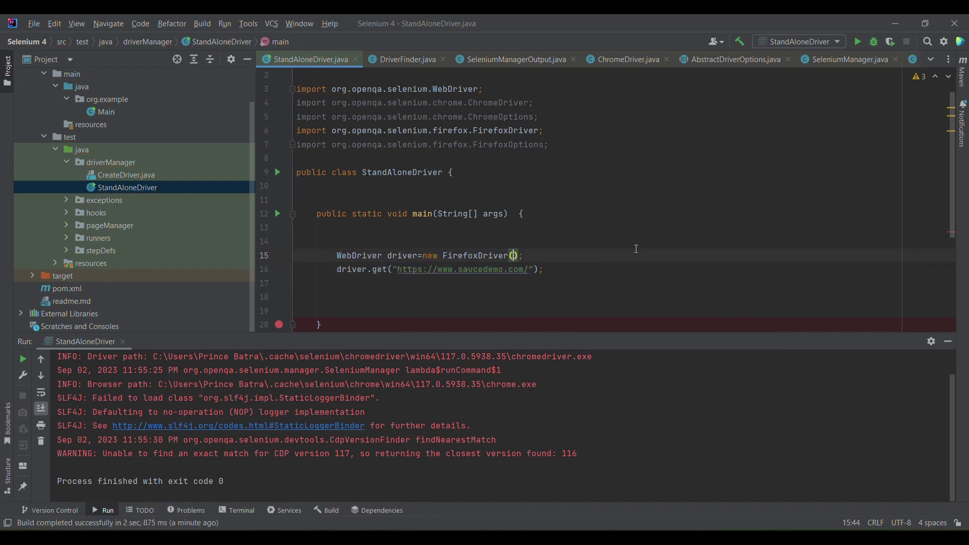
{"action": "key", "text": "alt+Tab"}
{"action": "key", "text": "alt+Tab"}
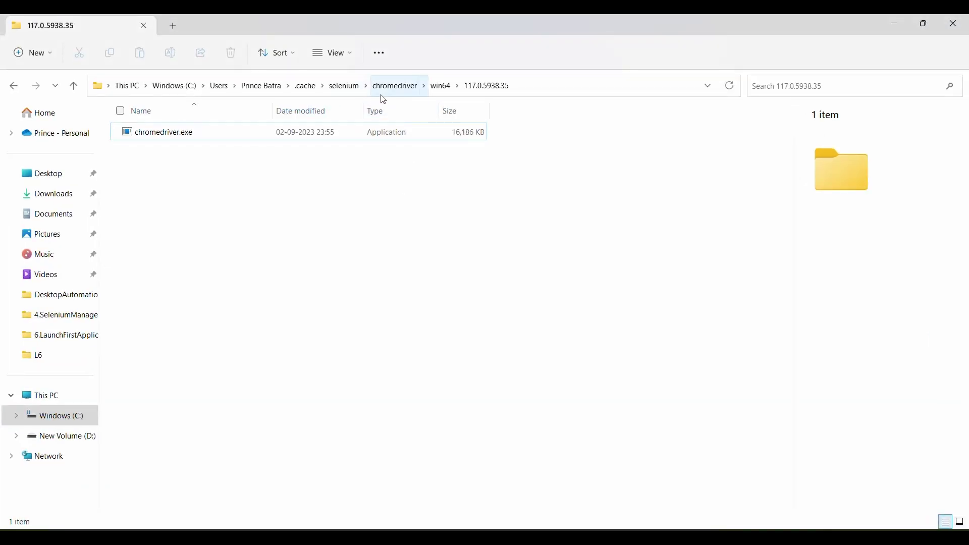
Go up through chromedriver to the selenium cache folder, then return to IntelliJ
{"action": "left_click", "coordinate": [384, 97]}
{"action": "left_click", "coordinate": [335, 90]}
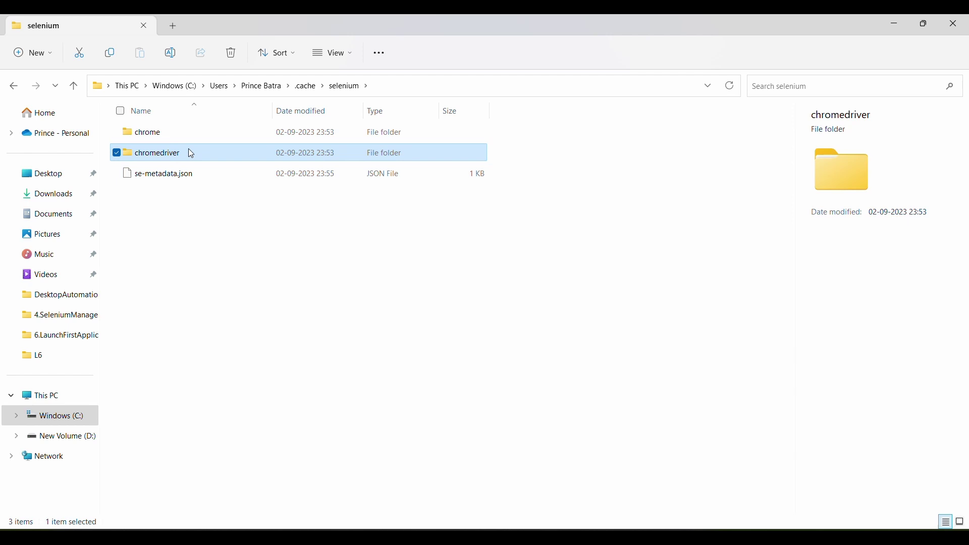
{"action": "key", "text": "alt+Tab"}
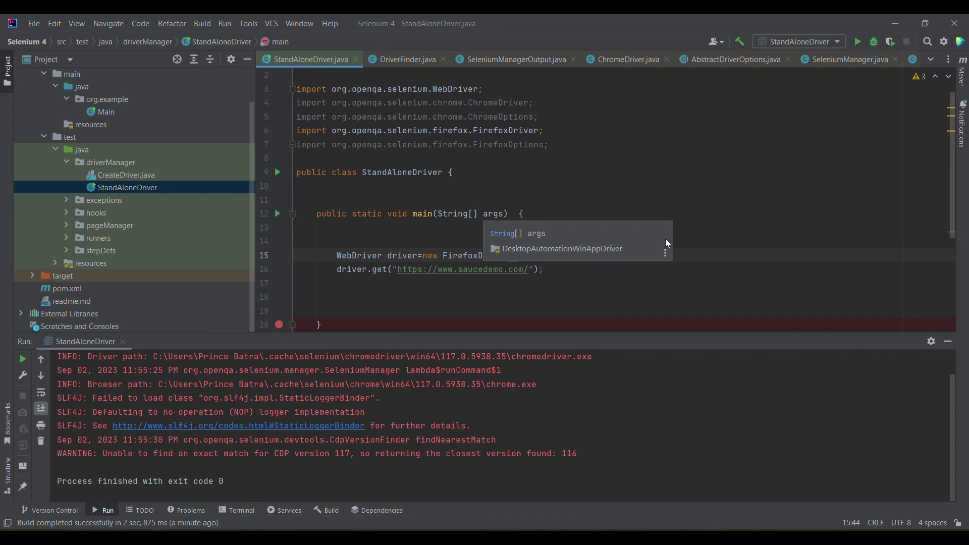
Optimize imports in StandAloneDriver with Ctrl+Alt+O, then bring up the Chrome for Testing page in Edge
{"action": "left_click", "coordinate": [696, 195]}
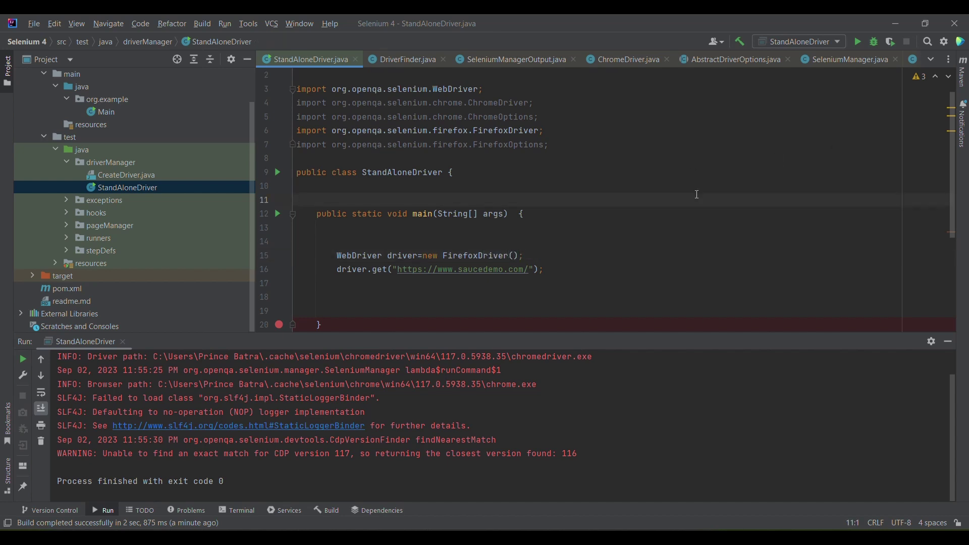
{"action": "key", "text": "ctrl+alt+o"}
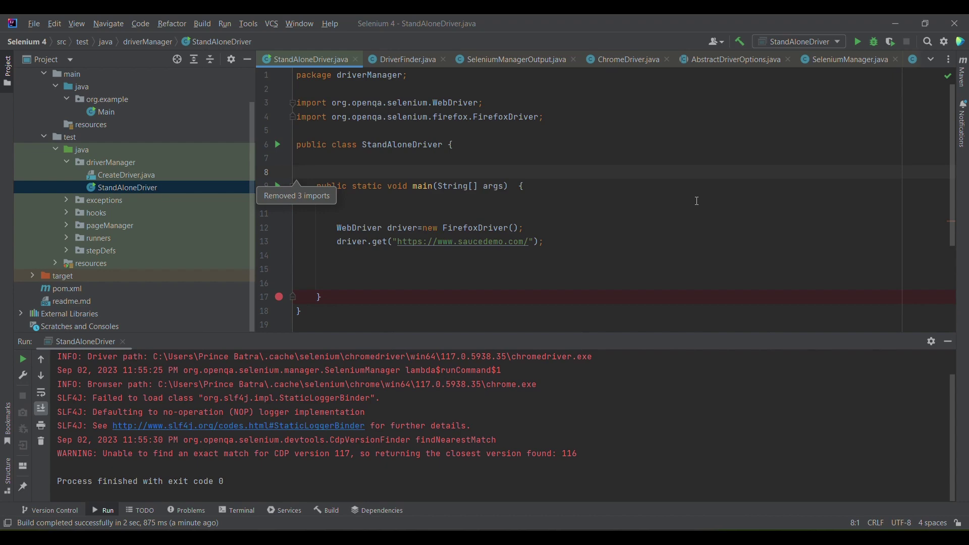
{"action": "key", "text": "alt+Tab"}
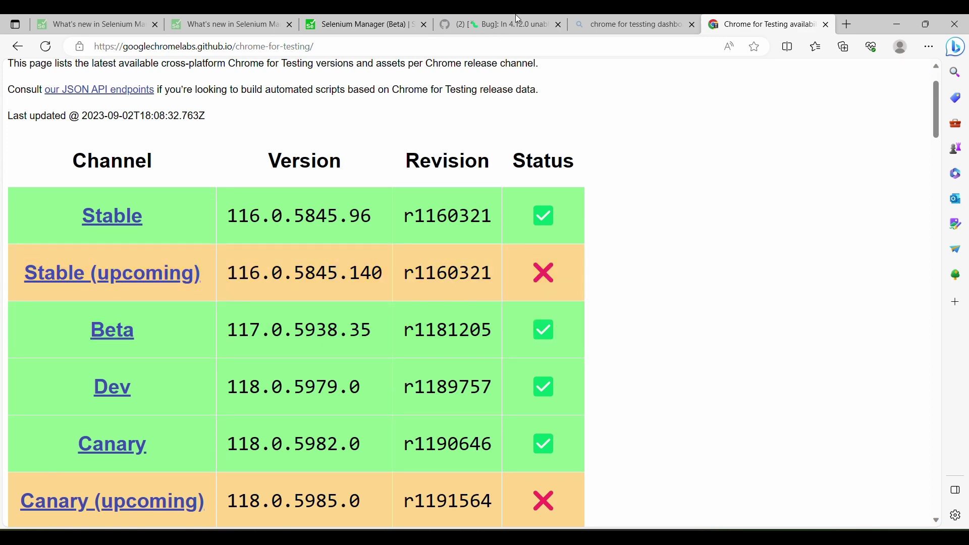
Look back at the earlier tabs, then search Bing in a new tab for 'io github issue'
{"action": "left_click", "coordinate": [631, 30]}
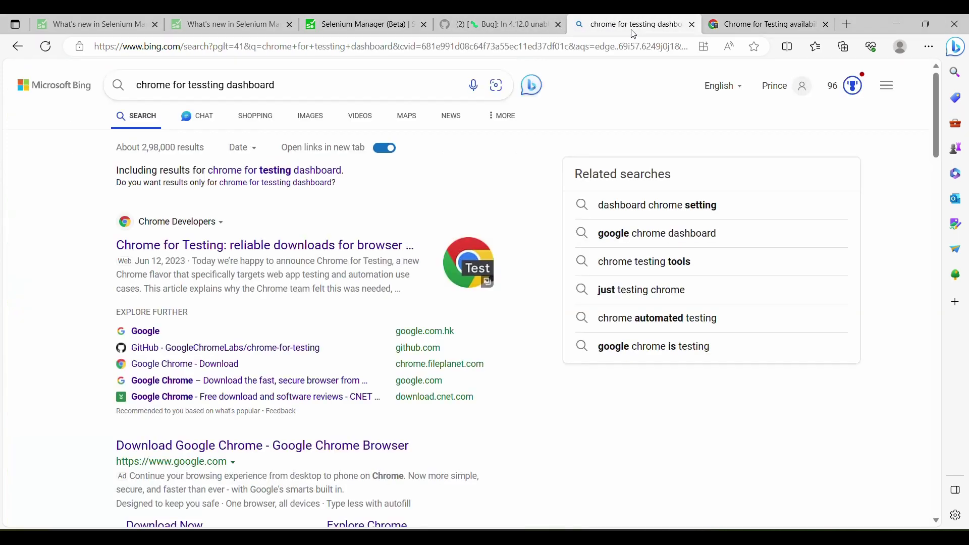
{"action": "left_click", "coordinate": [777, 26]}
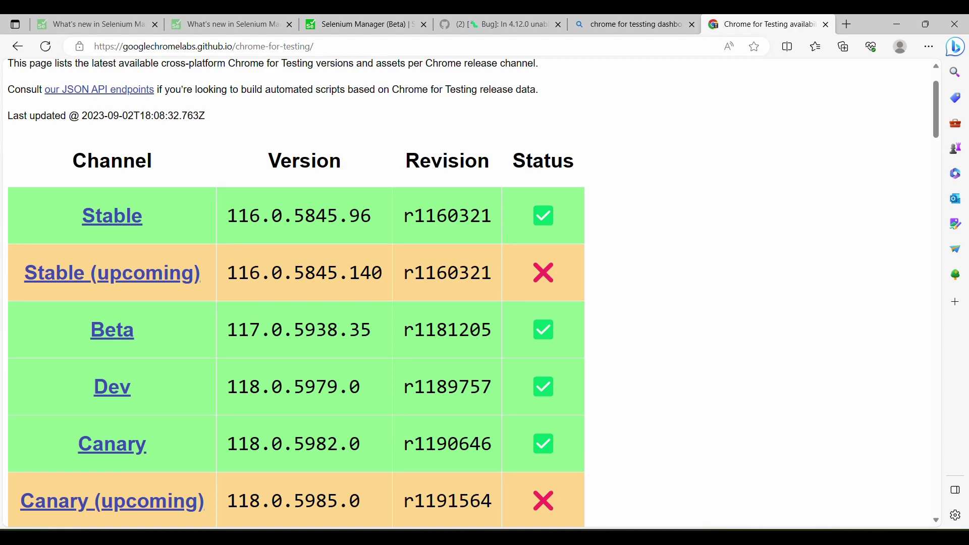
{"action": "left_click", "coordinate": [847, 26]}
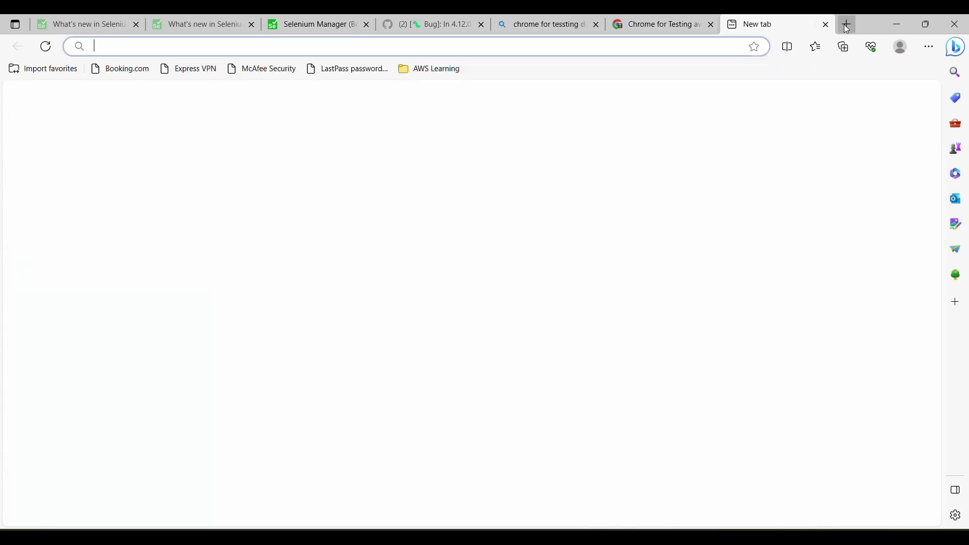
{"action": "type", "text": "io g"}
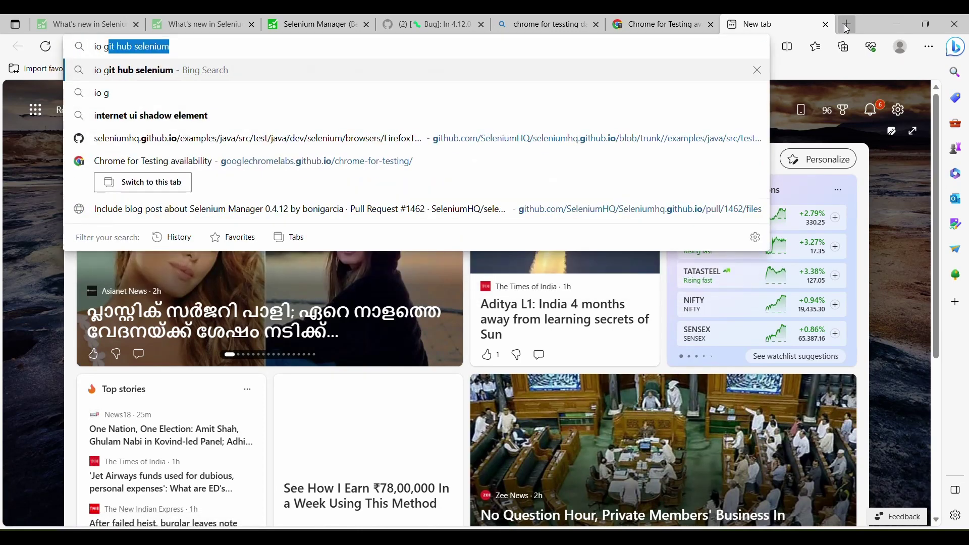
{"action": "type", "text": "it"}
{"action": "key", "text": "BackSpace"}
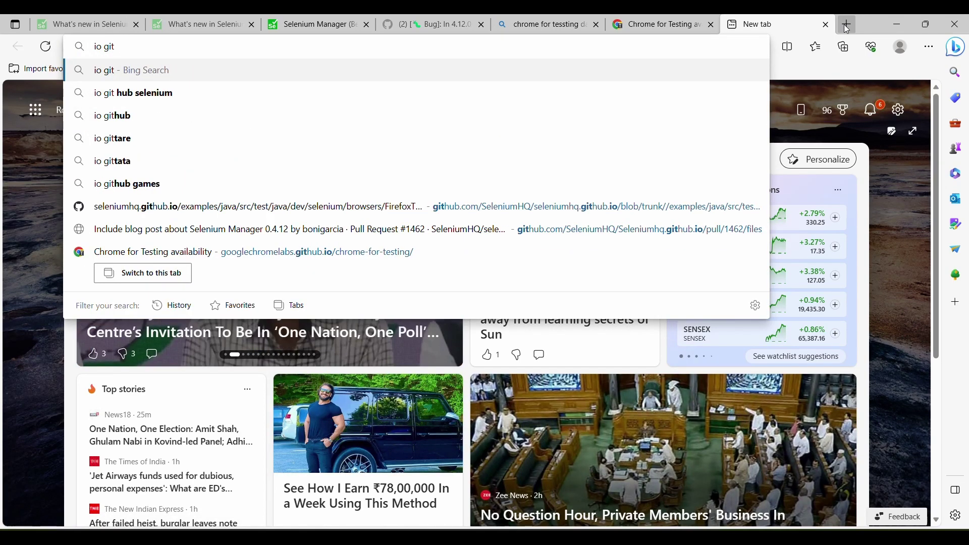
{"action": "type", "text": "hub"}
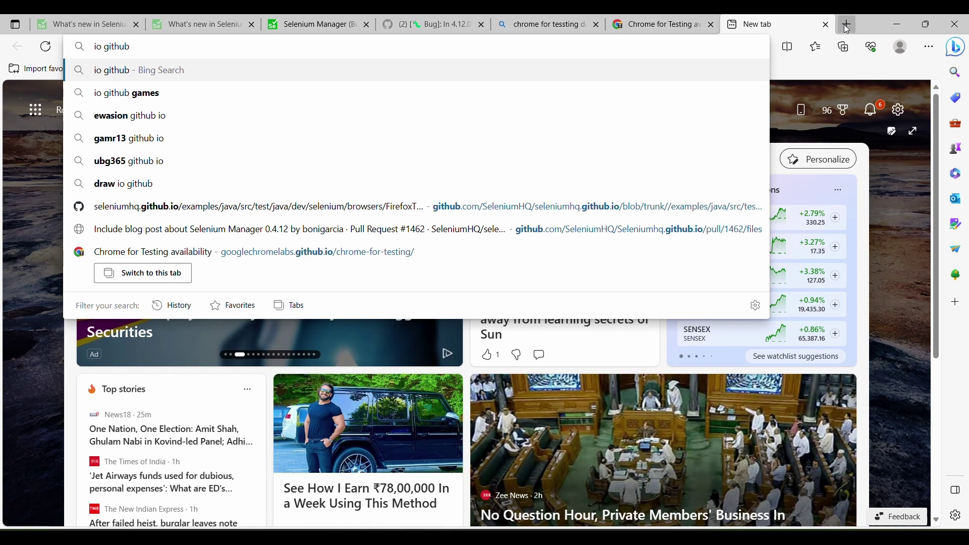
{"action": "type", "text": " firef"}
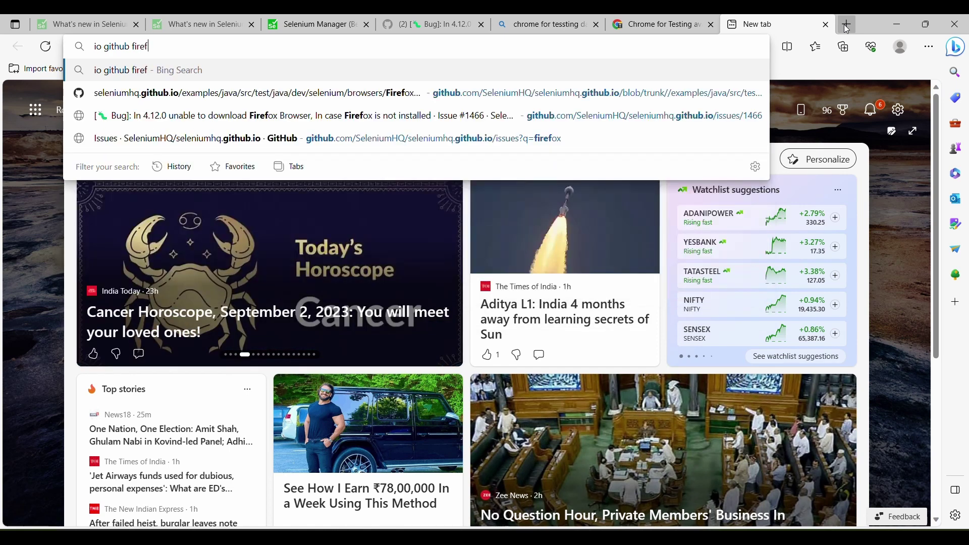
{"action": "key", "text": "BackSpace"}
{"action": "key", "text": "BackSpace"}
{"action": "key", "text": "BackSpace"}
{"action": "key", "text": "BackSpace"}
{"action": "key", "text": "BackSpace"}
{"action": "type", "text": "issue"}
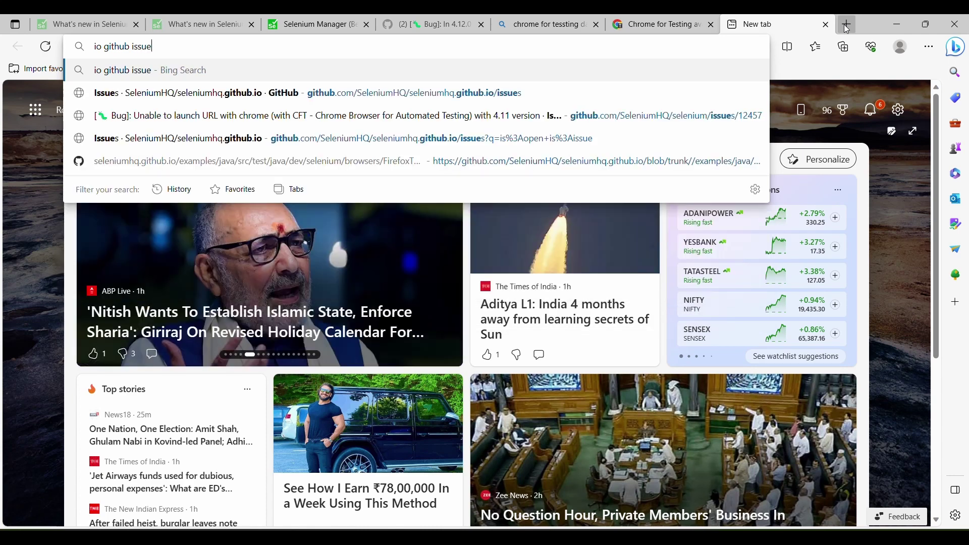
{"action": "key", "text": "Return"}
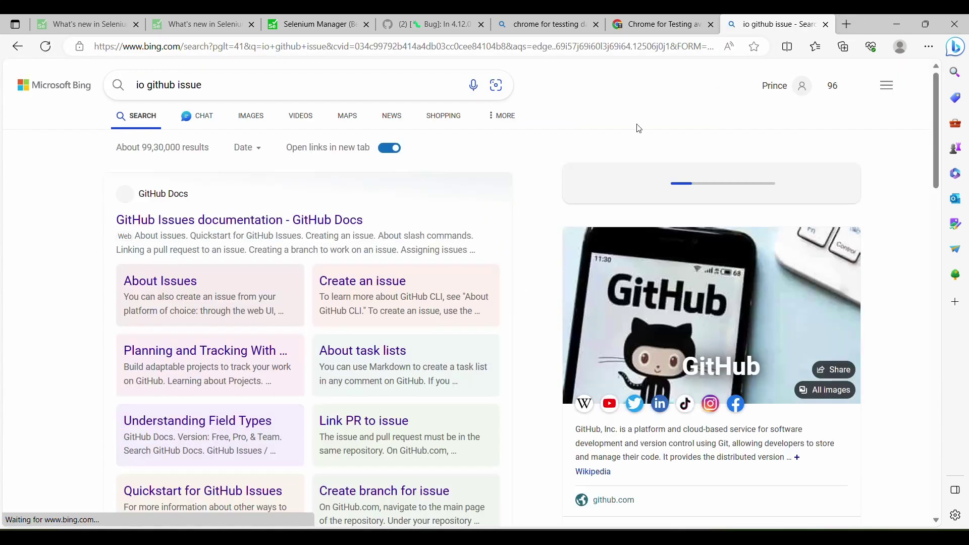
Refine the query to 'io github issues selenium' and open the SeleniumHQ/selenium Issues result
{"action": "left_click", "coordinate": [312, 76]}
{"action": "type", "text": "s sele"}
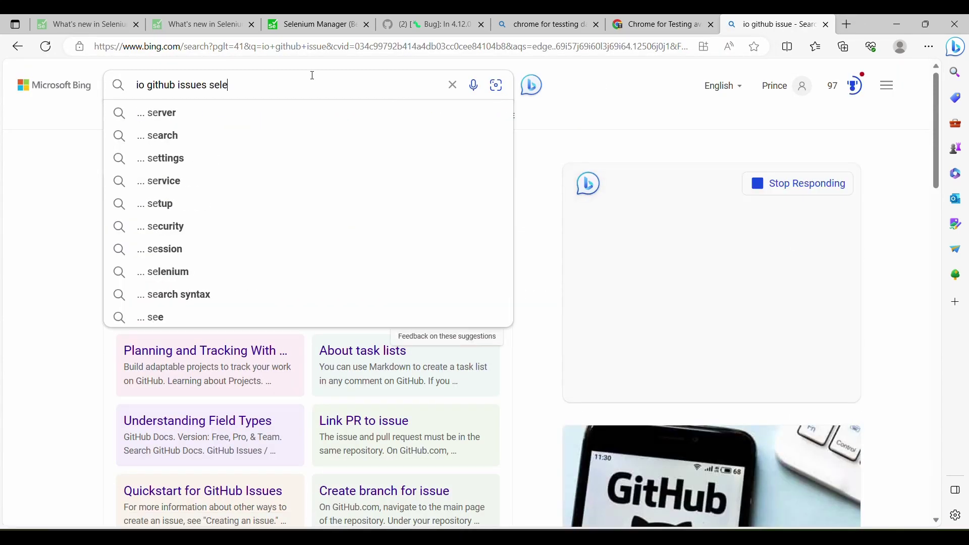
{"action": "type", "text": "nium"}
{"action": "key", "text": "Return"}
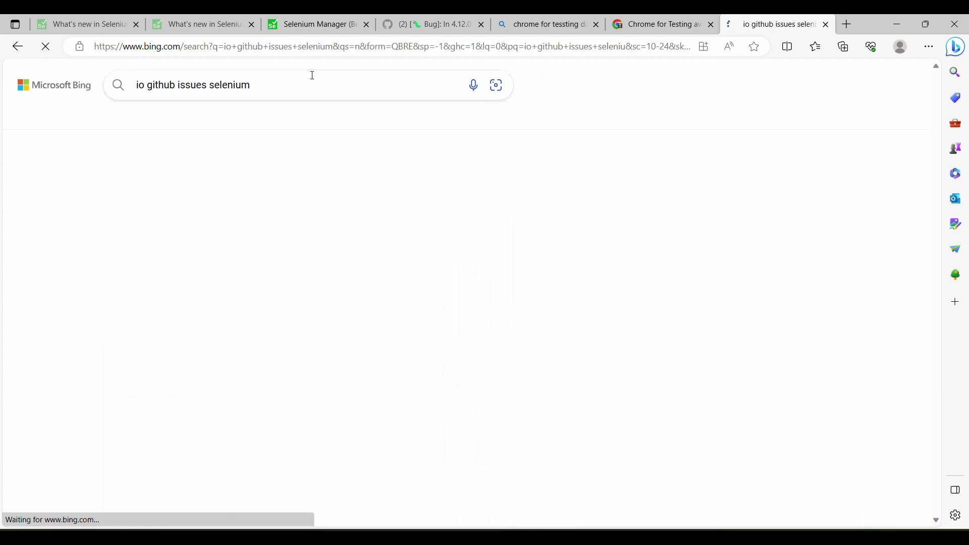
{"action": "left_click", "coordinate": [246, 220]}
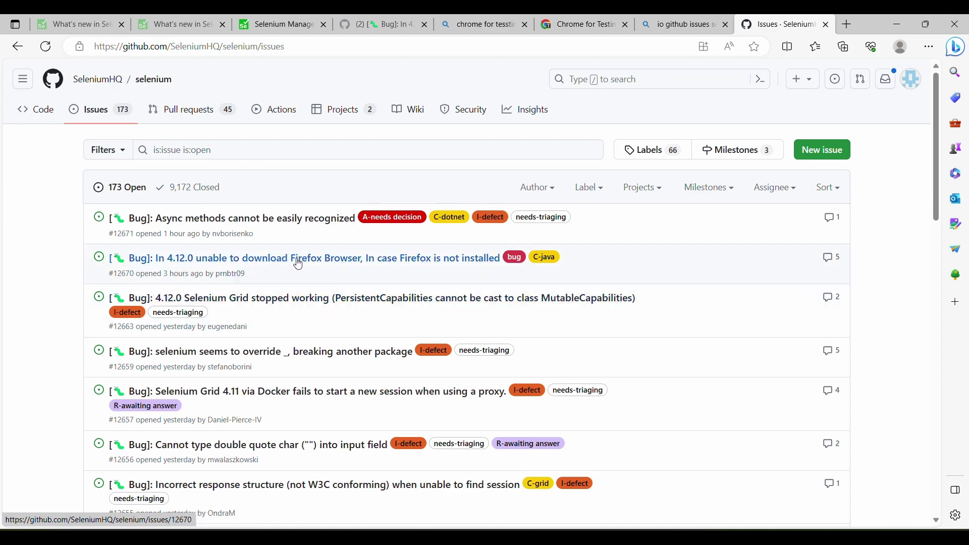
Open issue #12670 and highlight the maintainer's sentence saying it doesn't work in Java
{"action": "mouse_move", "coordinate": [296, 259]}
{"action": "left_click", "coordinate": [256, 259]}
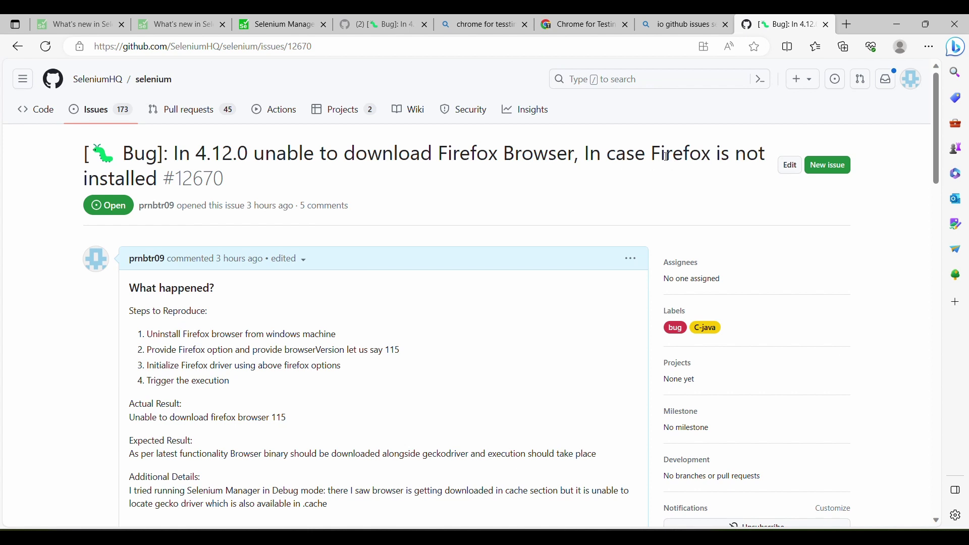
{"action": "scroll", "coordinate": [693, 159], "scroll_direction": "down", "scroll_amount": 3}
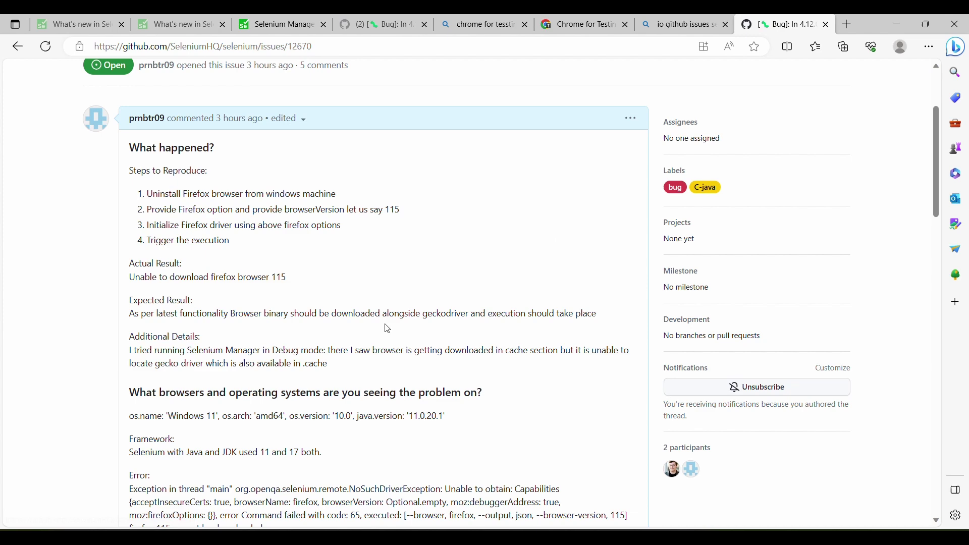
{"action": "scroll", "coordinate": [305, 420], "scroll_direction": "down", "scroll_amount": 4}
{"action": "scroll", "coordinate": [305, 420], "scroll_direction": "down", "scroll_amount": 6}
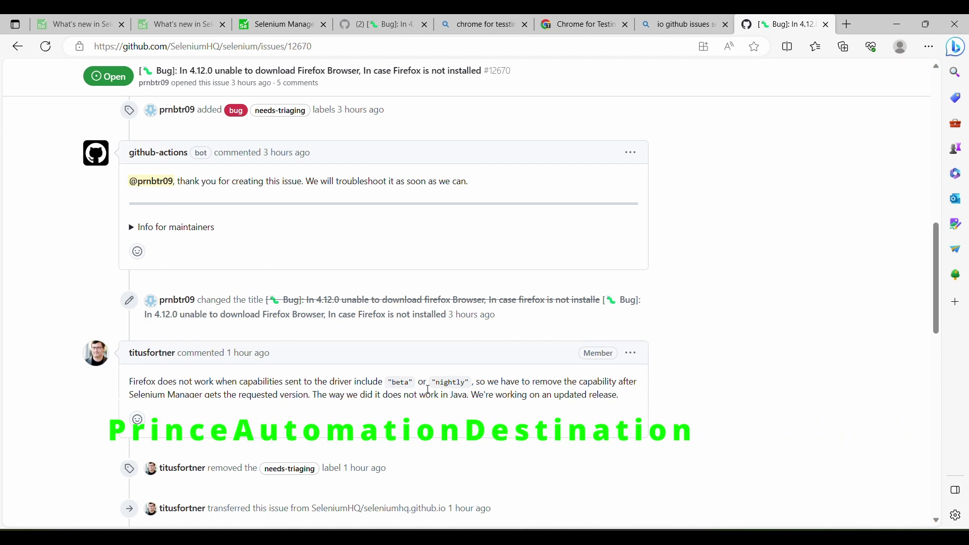
{"action": "left_click_drag", "start_coordinate": [314, 395], "coordinate": [468, 396]}
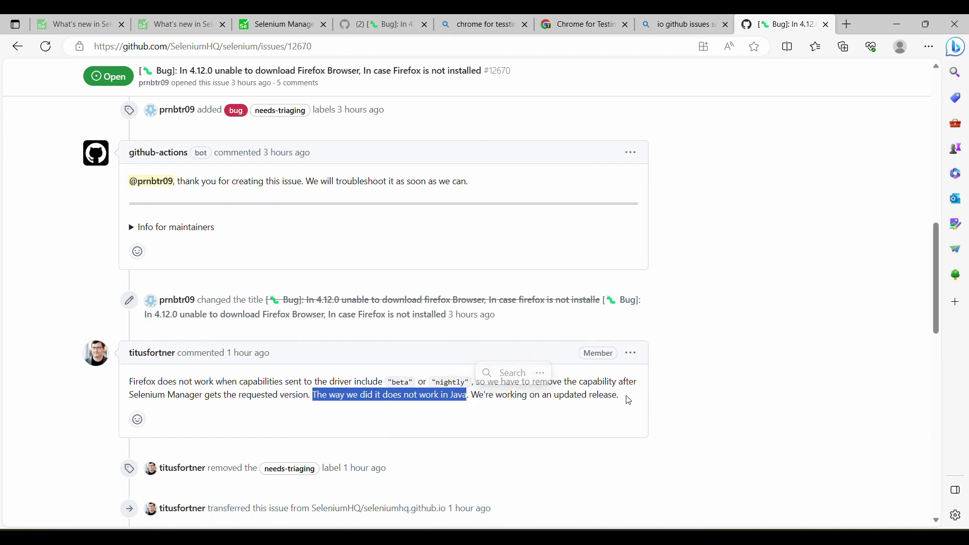